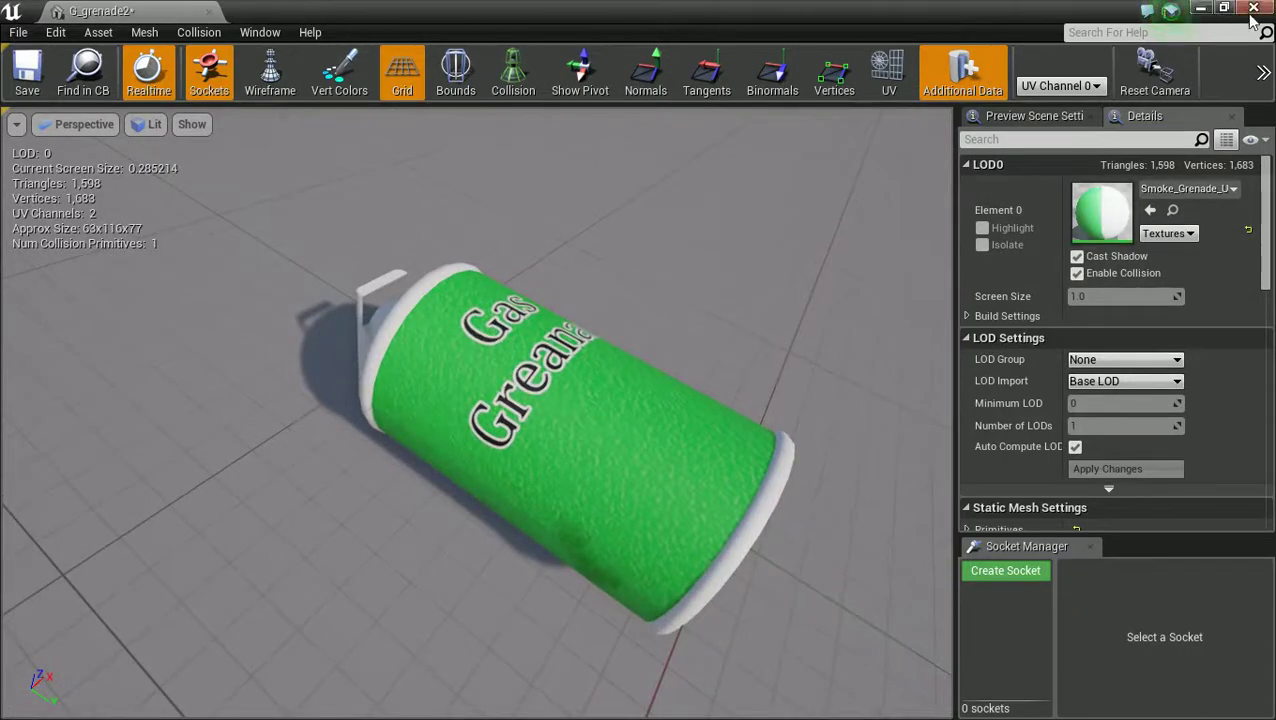
Create a new material named Gas_mat in the Grenades folder.
{"action": "left_click", "coordinate": [1203, 10]}
{"action": "mouse_move", "coordinate": [645, 305]}
{"action": "right_mouse_down"}
{"action": "mouse_move", "coordinate": [525, 300]}
{"action": "mouse_move", "coordinate": [632, 375]}
{"action": "mouse_move", "coordinate": [680, 340]}
{"action": "mouse_move", "coordinate": [664, 314]}
{"action": "right_mouse_up"}
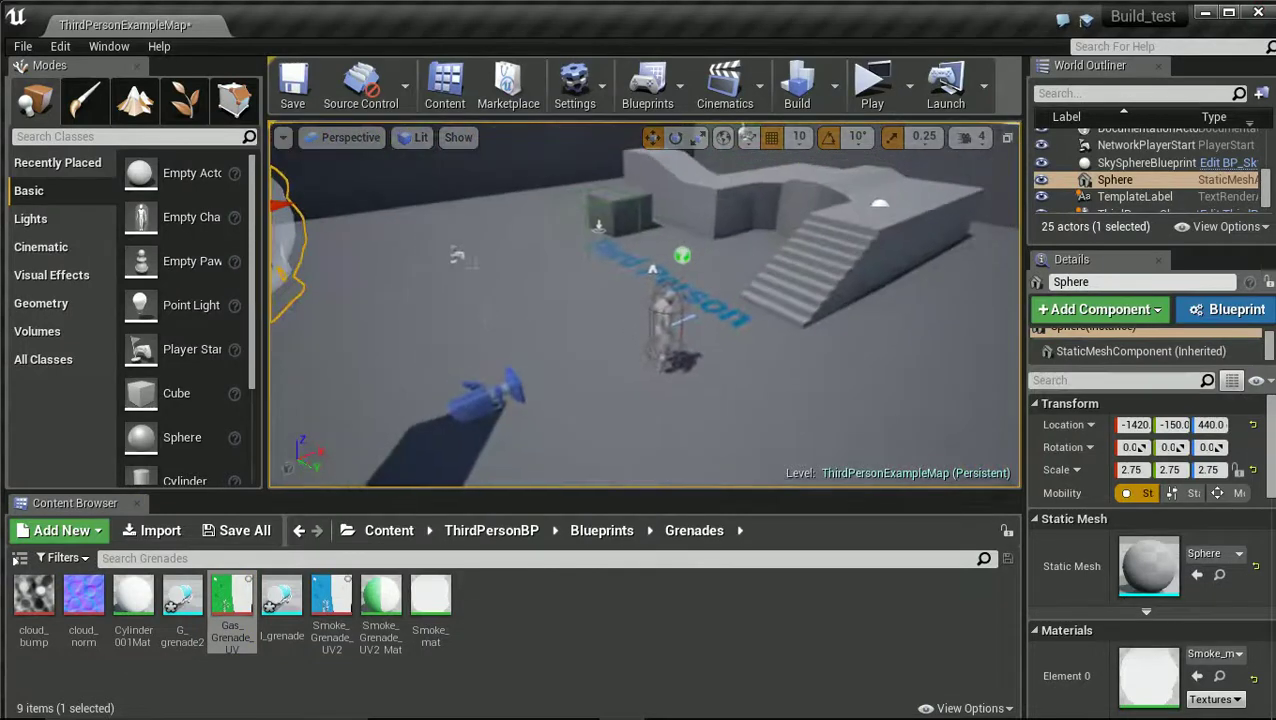
{"action": "right_click", "coordinate": [539, 612]}
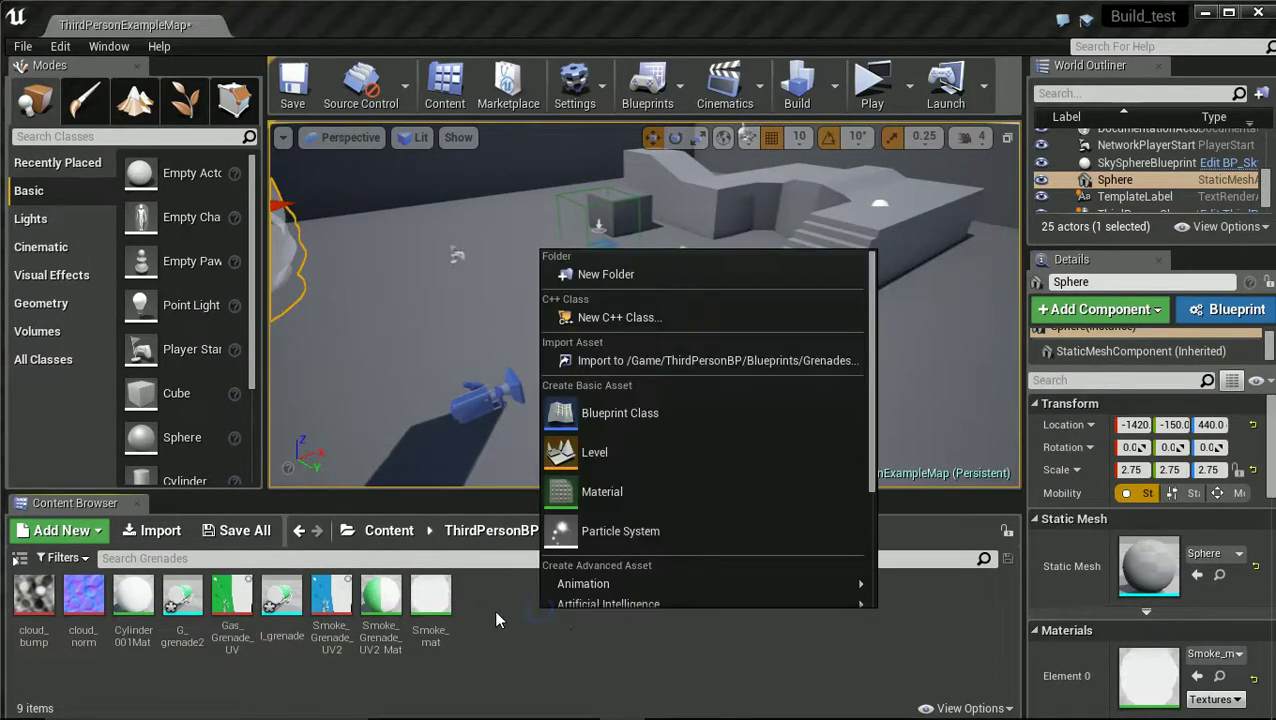
{"action": "left_click", "coordinate": [594, 487]}
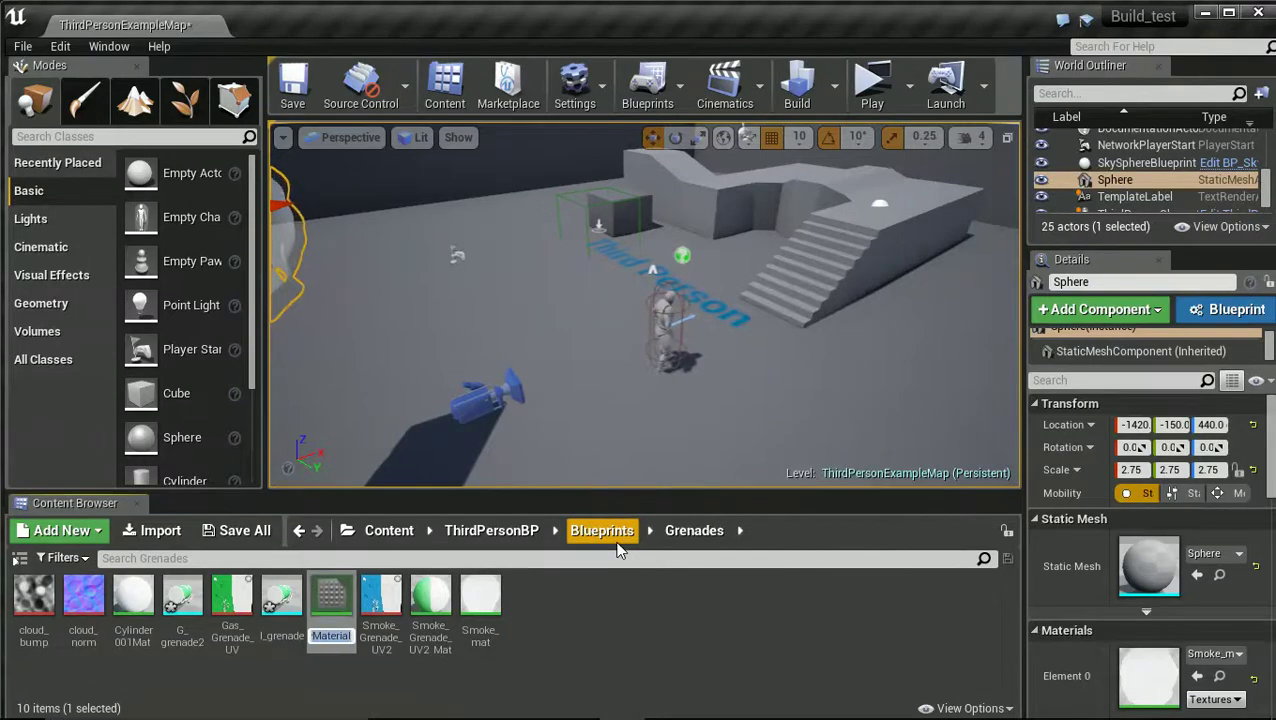
{"action": "type", "text": "Gas_mat"}
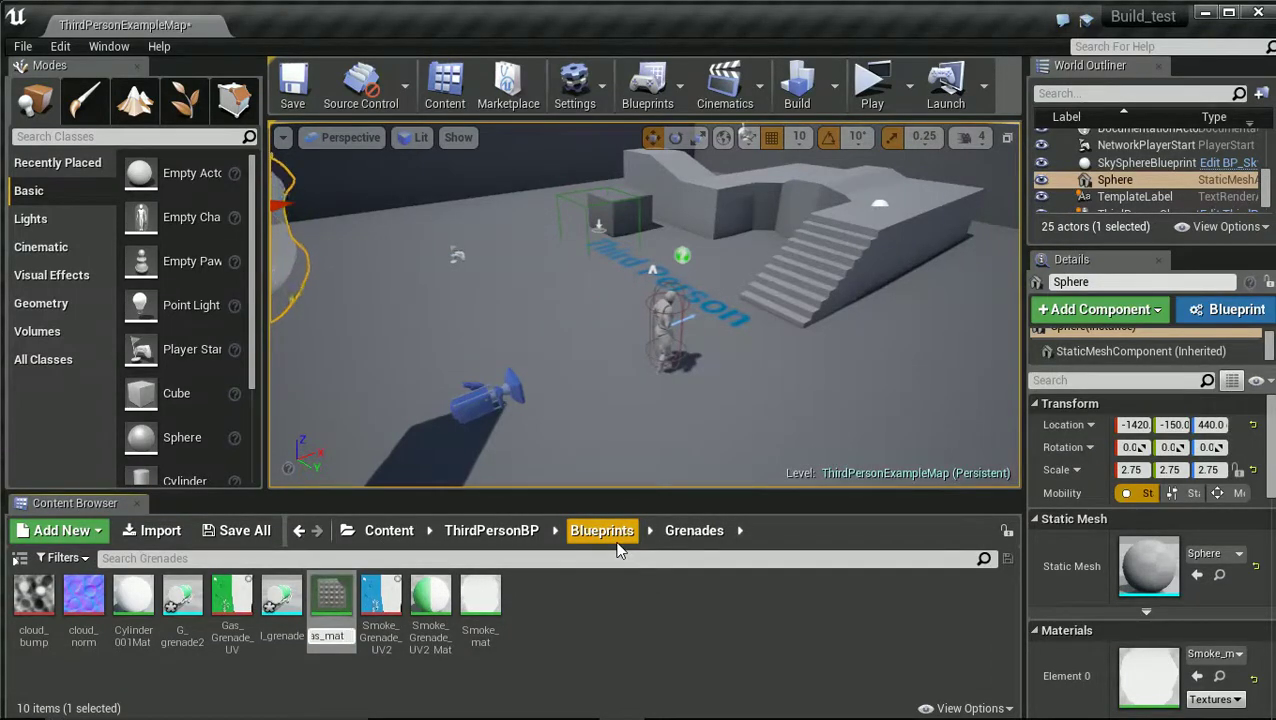
{"action": "key", "text": "Return"}
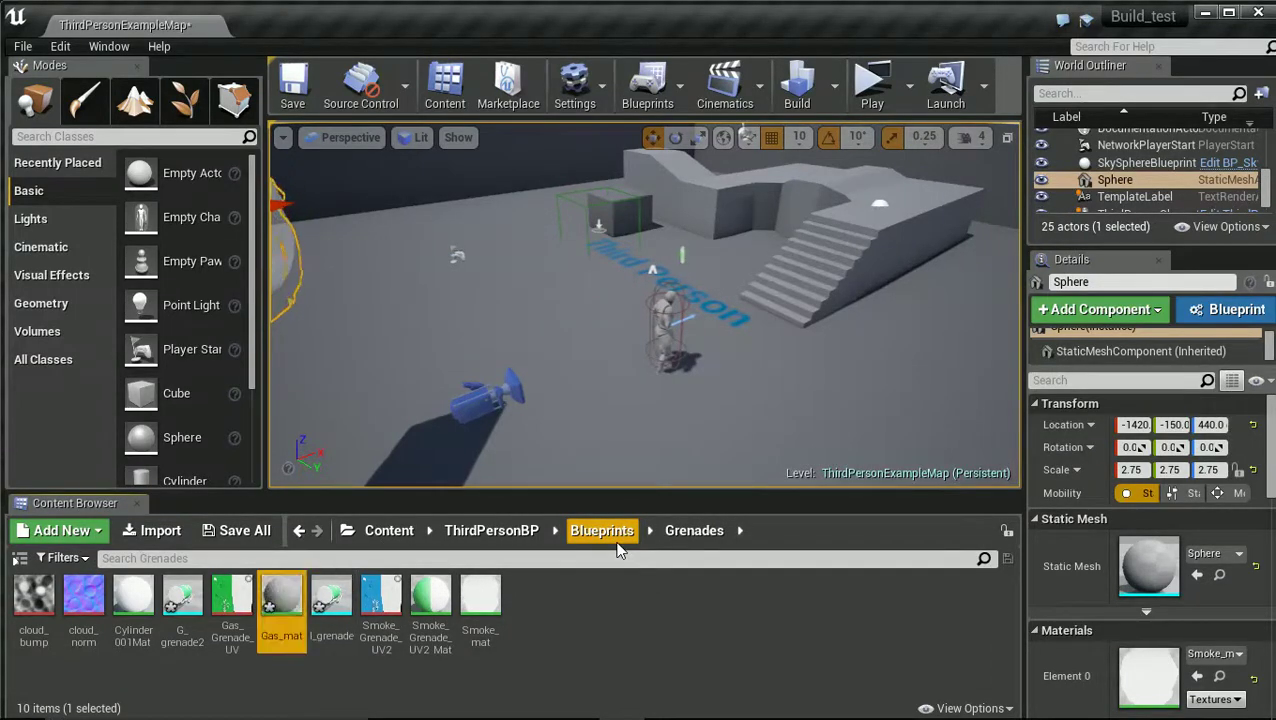
Open the Gas_mat material and place a Constant3Vector node to the left of its result node.
{"action": "double_click", "coordinate": [284, 606]}
{"action": "right_click_drag", "start_coordinate": [395, 236], "coordinate": [522, 274]}
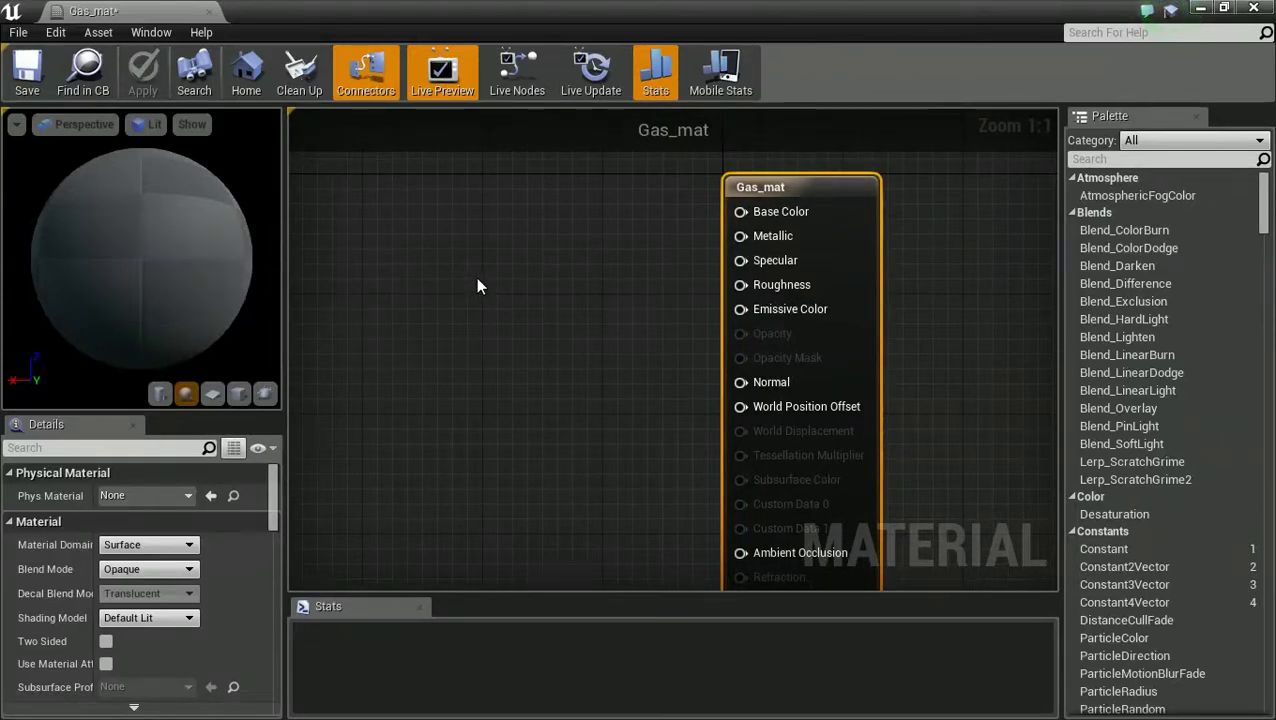
{"action": "right_click_drag", "start_coordinate": [470, 279], "coordinate": [480, 292]}
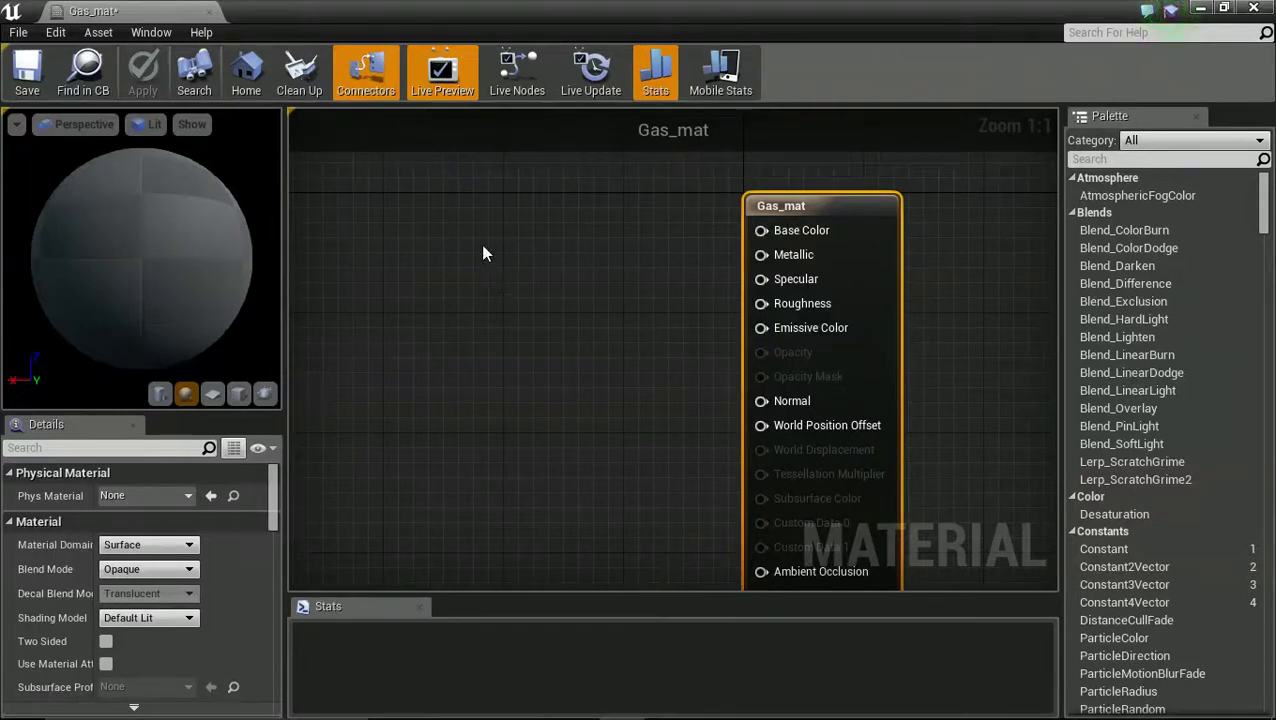
{"action": "right_click_drag", "start_coordinate": [483, 250], "coordinate": [470, 258]}
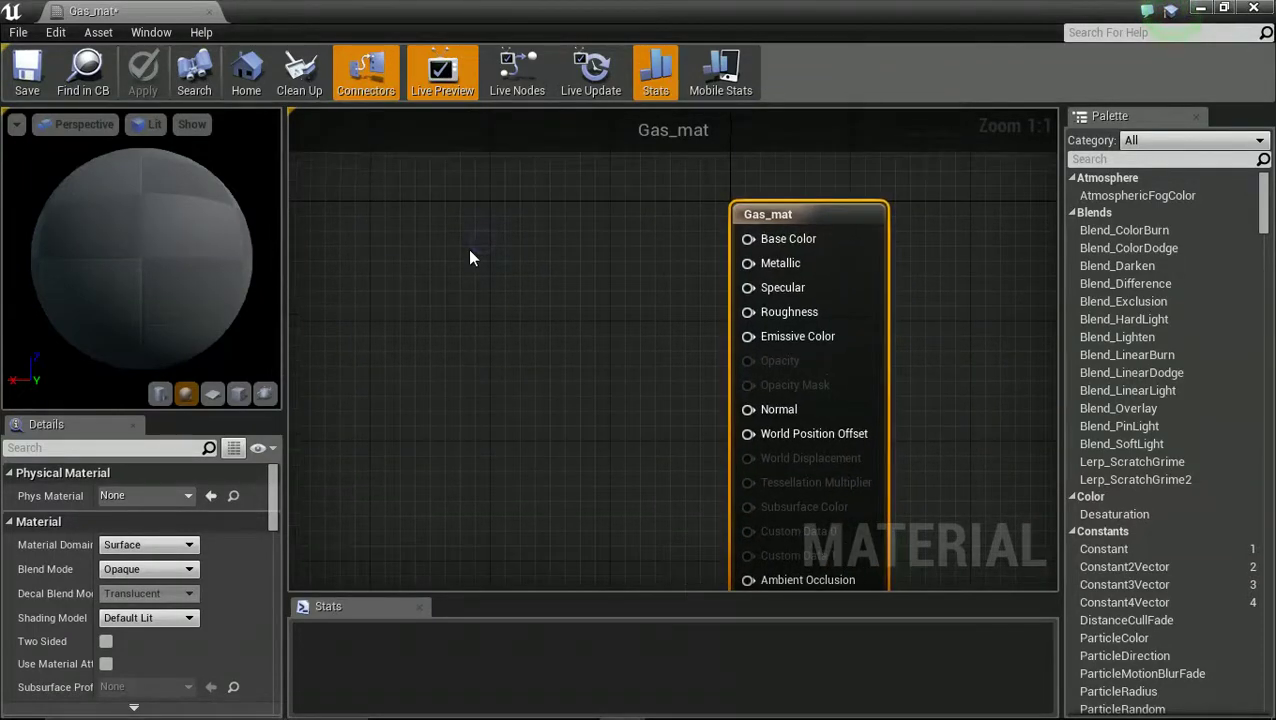
{"action": "left_click", "coordinate": [470, 228]}
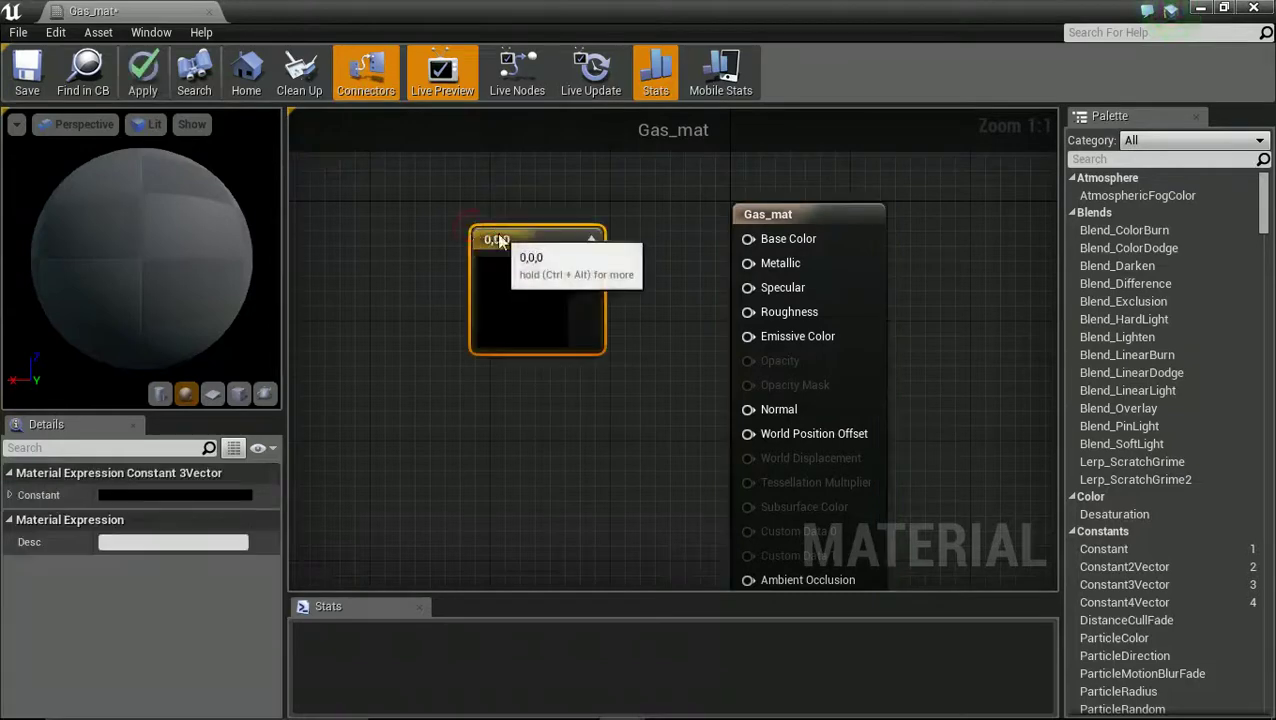
{"action": "left_click_drag", "start_coordinate": [500, 236], "coordinate": [416, 200]}
Set the Constant3Vector color to green with R 0.025, G 0.39, B 0.0 and shift the node slightly up and left.
{"action": "double_click", "coordinate": [436, 256]}
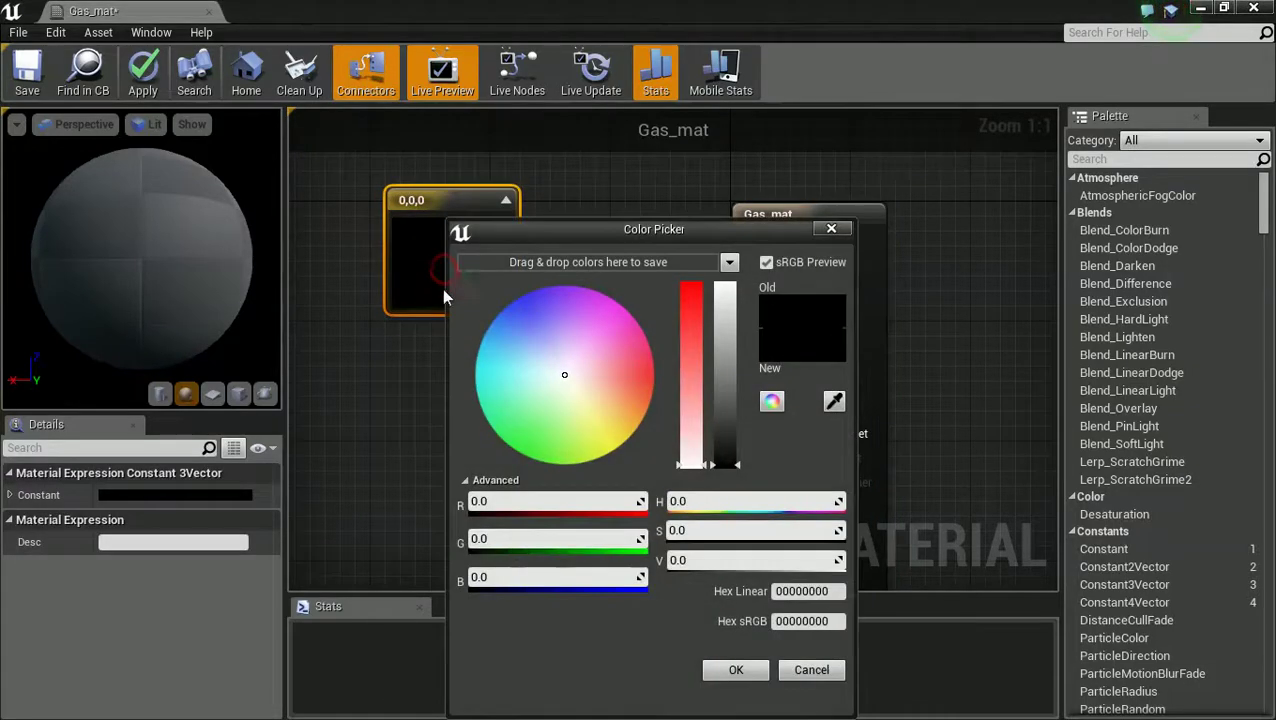
{"action": "left_click_drag", "start_coordinate": [564, 379], "coordinate": [540, 424]}
{"action": "left_click_drag", "start_coordinate": [727, 424], "coordinate": [727, 395]}
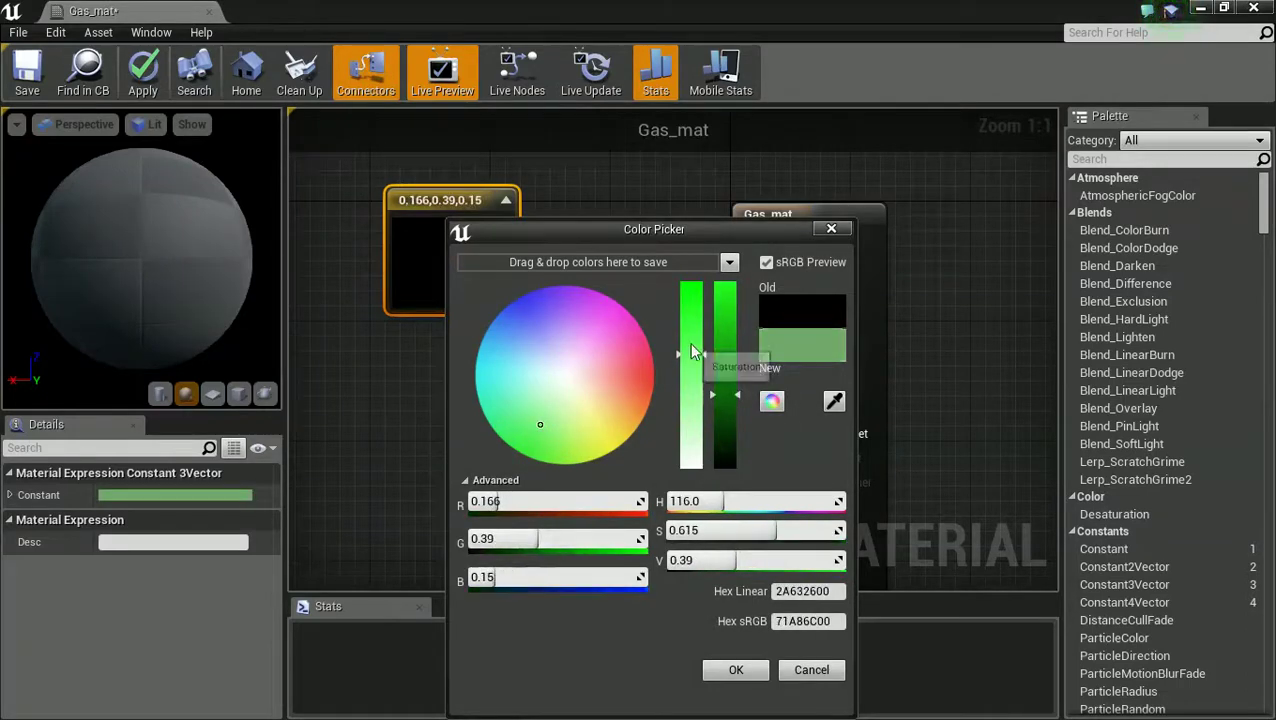
{"action": "left_click_drag", "start_coordinate": [691, 348], "coordinate": [699, 285]}
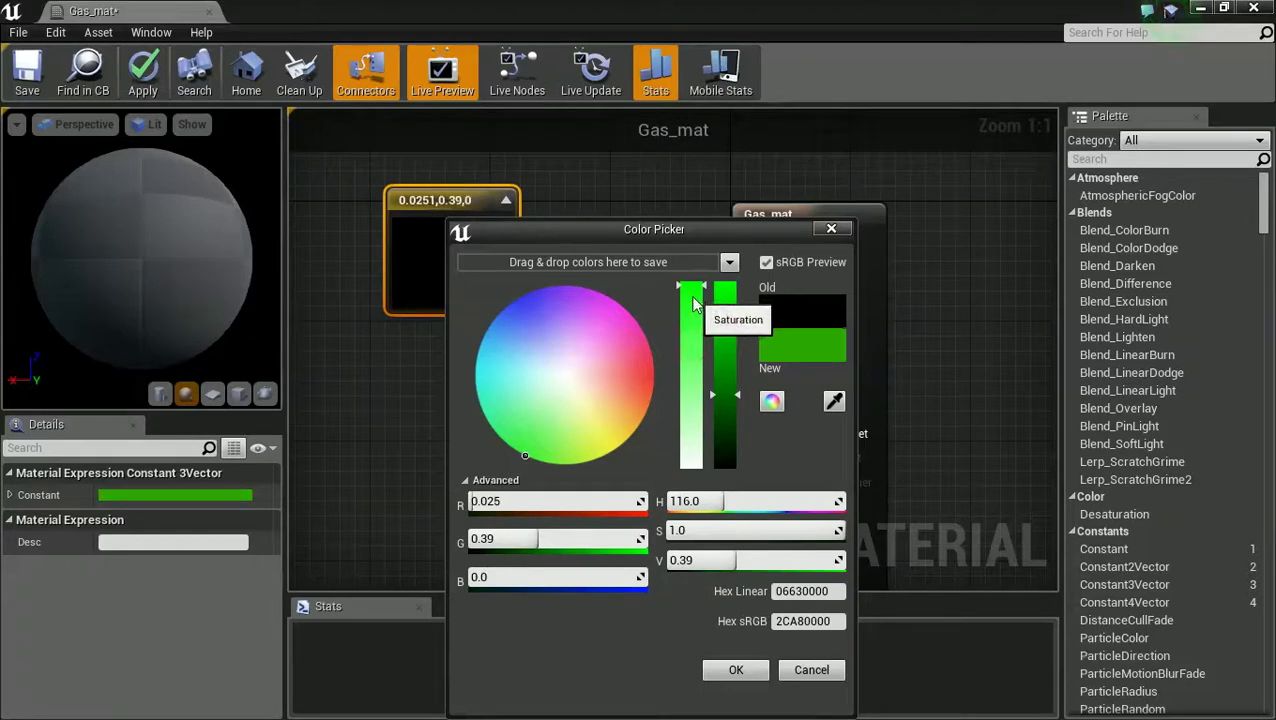
{"action": "left_click", "coordinate": [736, 670]}
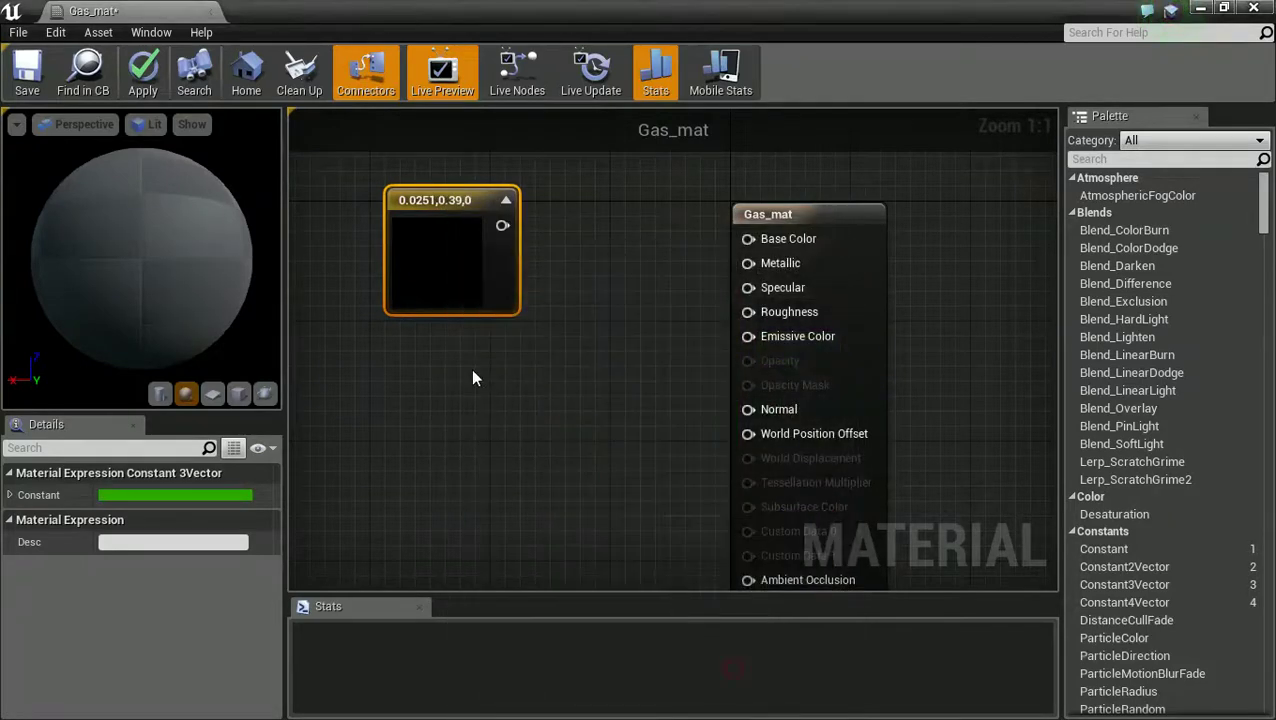
{"action": "left_click_drag", "start_coordinate": [440, 202], "coordinate": [409, 187]}
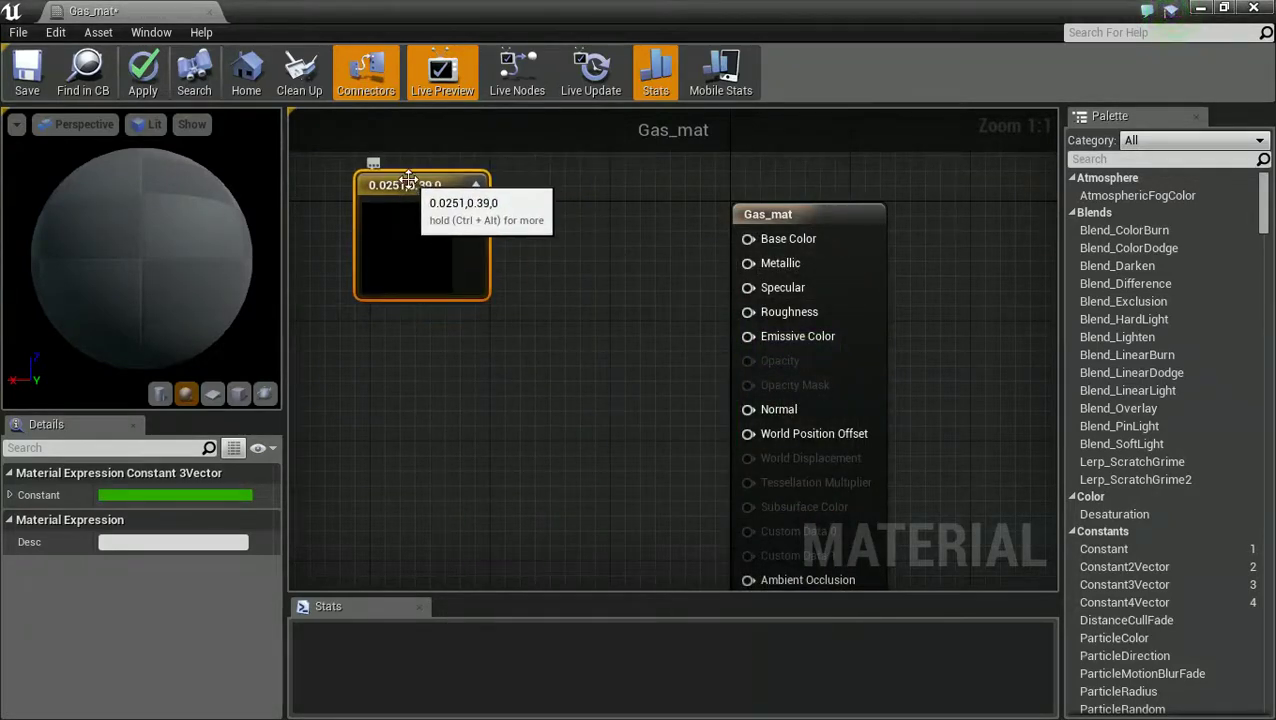
Add a RadialGradientExponential node below the green color node.
{"action": "right_click_drag", "start_coordinate": [360, 333], "coordinate": [478, 390]}
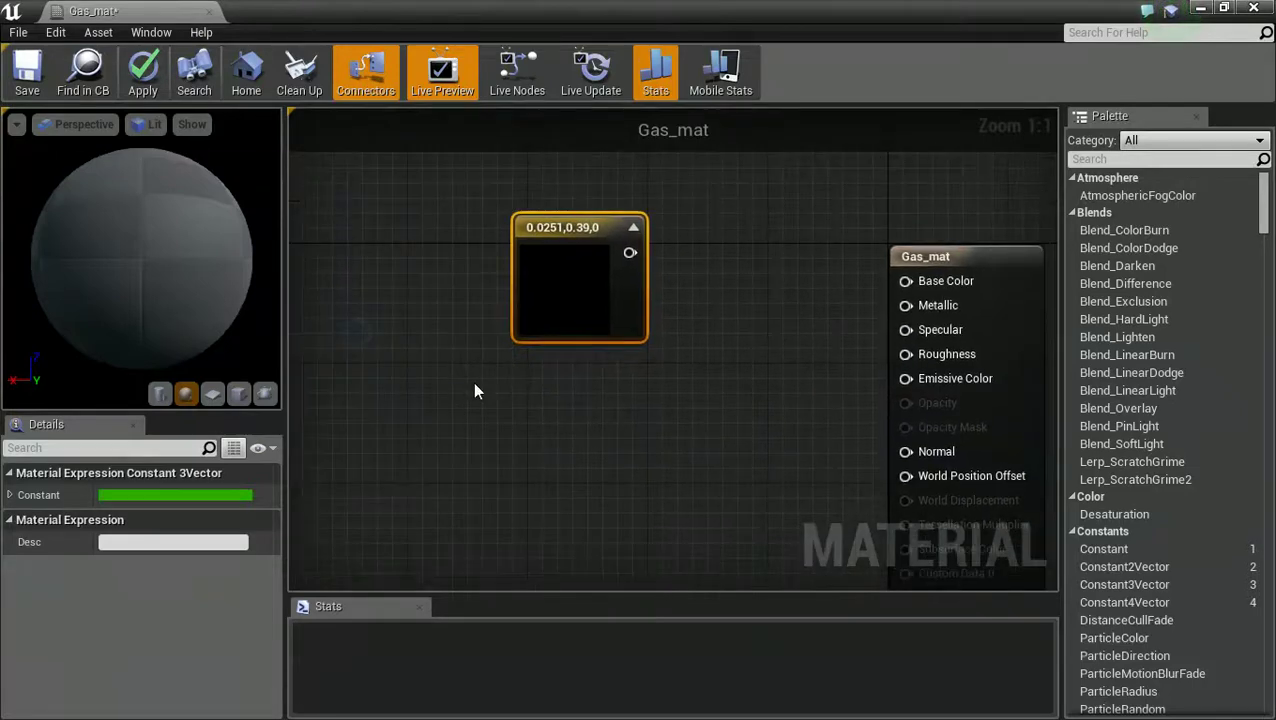
{"action": "right_click", "coordinate": [452, 388]}
{"action": "type", "text": "radi"}
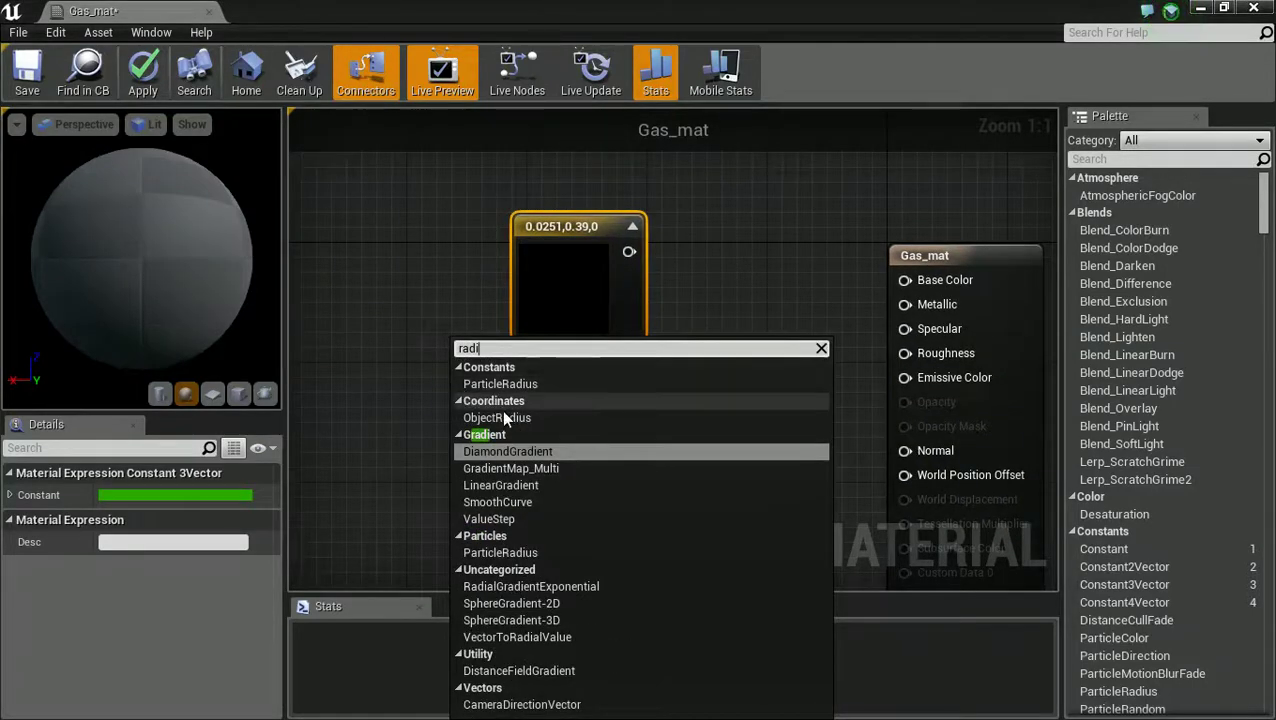
{"action": "left_click", "coordinate": [557, 588]}
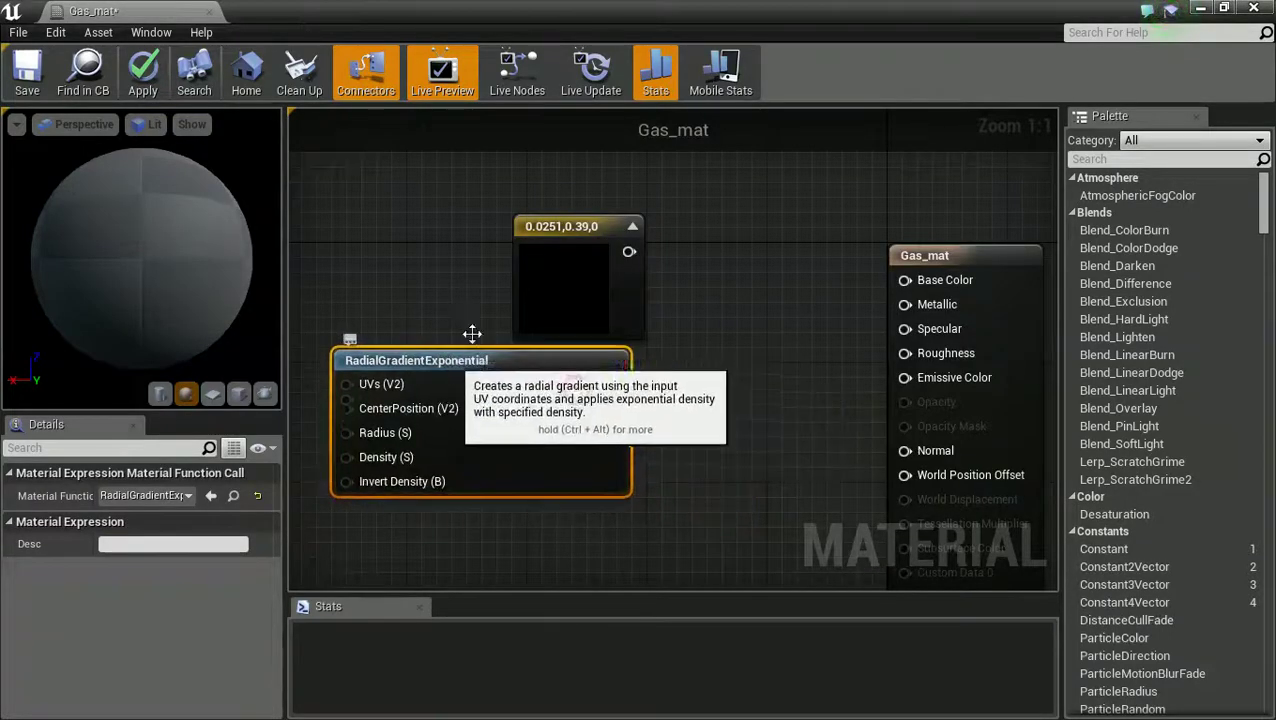
Multiply the green color by the RadialGradientExponential output and connect the Multiply node to Base Color.
{"action": "left_click", "coordinate": [706, 274]}
{"action": "left_click_drag", "start_coordinate": [629, 252], "coordinate": [619, 388]}
{"action": "left_click_drag", "start_coordinate": [774, 311], "coordinate": [905, 282]}
{"action": "right_click_drag", "start_coordinate": [731, 420], "coordinate": [763, 438]}
{"action": "left_click_drag", "start_coordinate": [830, 460], "coordinate": [605, 290]}
{"action": "left_click_drag", "start_coordinate": [605, 290], "coordinate": [482, 170]}
Set the blend mode of Gas_mat to Additive.
{"action": "left_click", "coordinate": [630, 457]}
{"action": "mouse_move", "coordinate": [636, 460]}
{"action": "right_mouse_down"}
{"action": "mouse_move", "coordinate": [682, 459]}
{"action": "mouse_move", "coordinate": [625, 438]}
{"action": "right_mouse_up"}
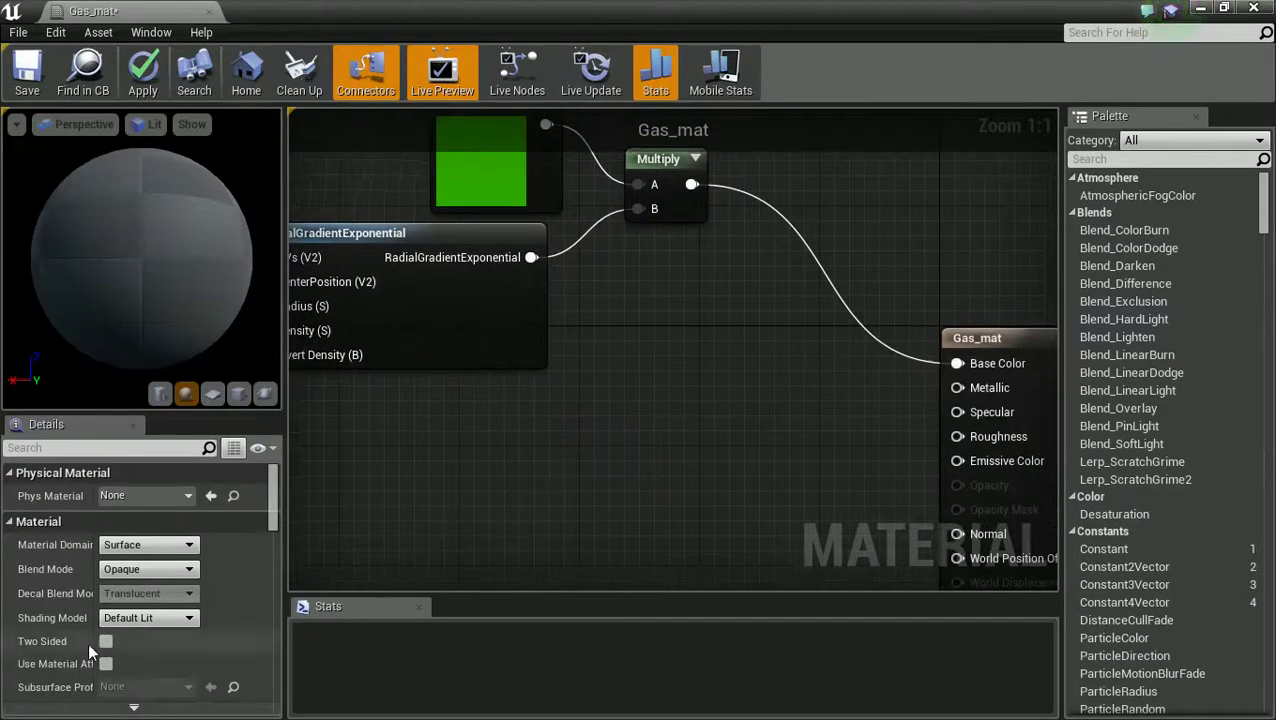
{"action": "left_click", "coordinate": [172, 572]}
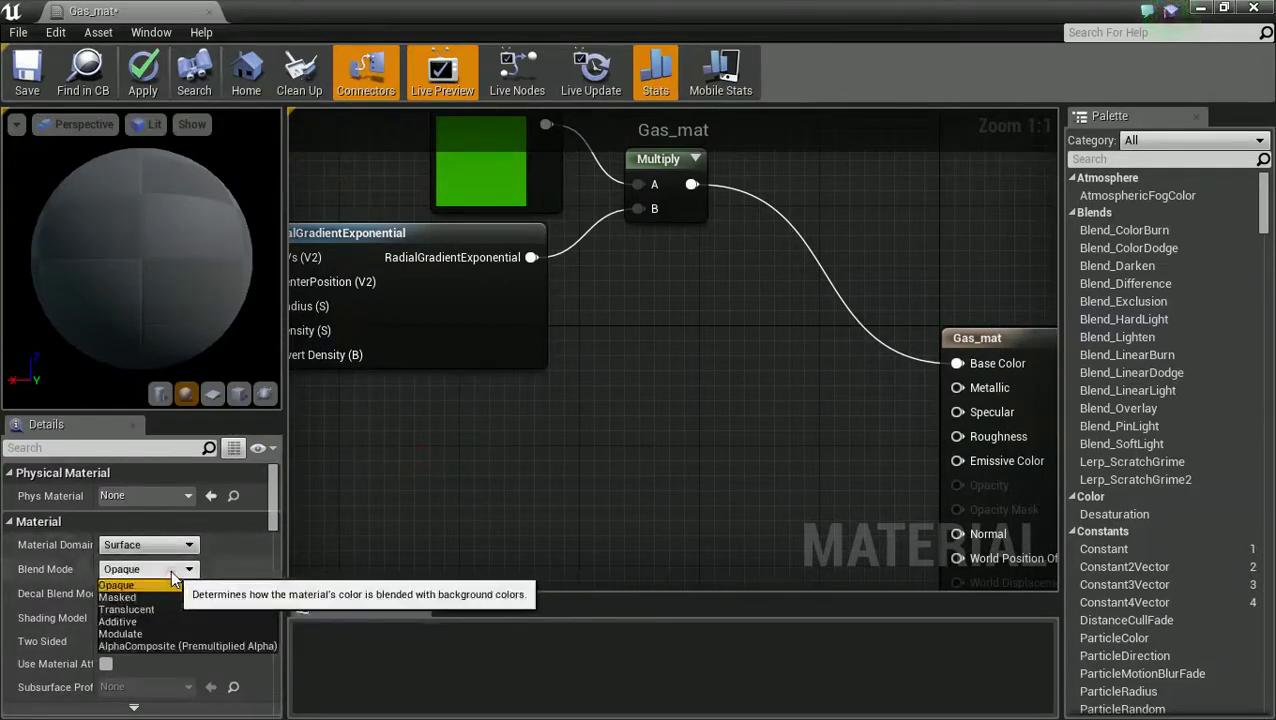
{"action": "left_click", "coordinate": [143, 620]}
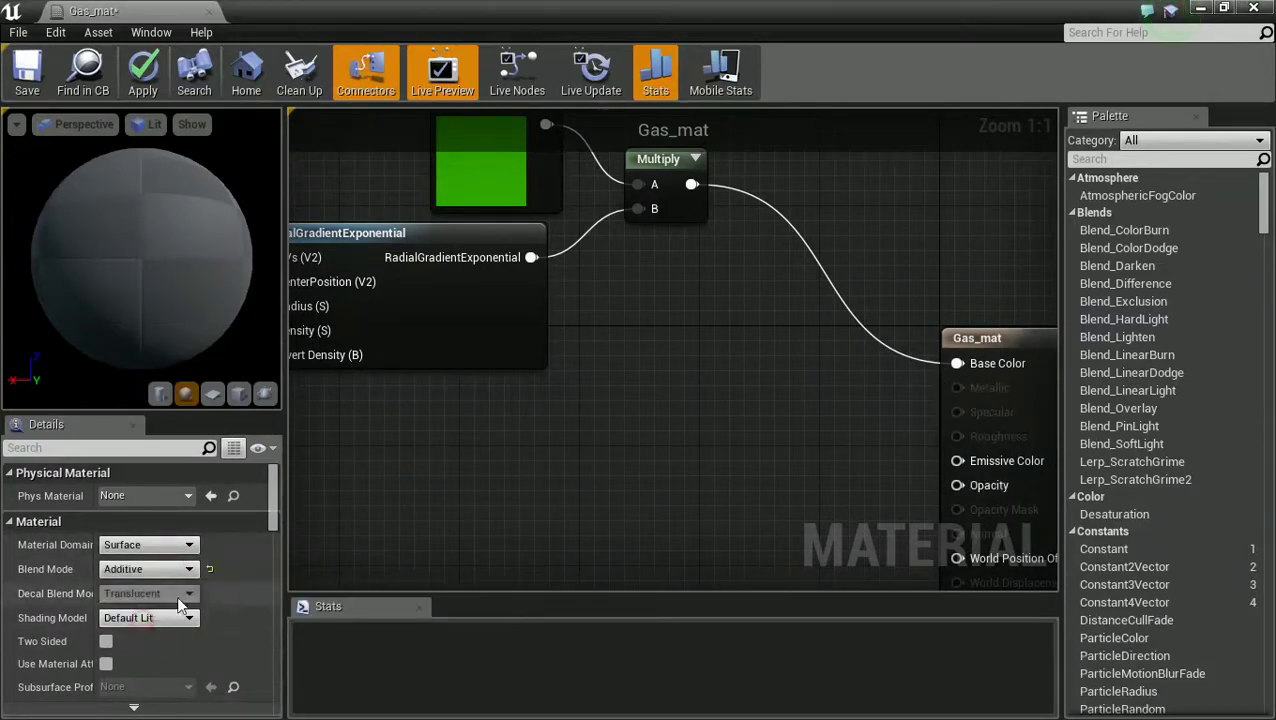
Set the D3D11 tessellation mode of Gas_mat to Flat Tessellation.
{"action": "scroll", "coordinate": [226, 574], "scroll_direction": "down", "scroll_amount": 15}
{"action": "scroll", "coordinate": [226, 580], "scroll_direction": "down", "scroll_amount": 6}
{"action": "left_click", "coordinate": [126, 585]}
{"action": "left_click", "coordinate": [127, 610]}
Add a Constant node with value 0.5 and connect it to the Opacity input of Gas_mat.
{"action": "right_click_drag", "start_coordinate": [571, 494], "coordinate": [536, 430]}
{"action": "right_click_drag", "start_coordinate": [390, 454], "coordinate": [464, 309]}
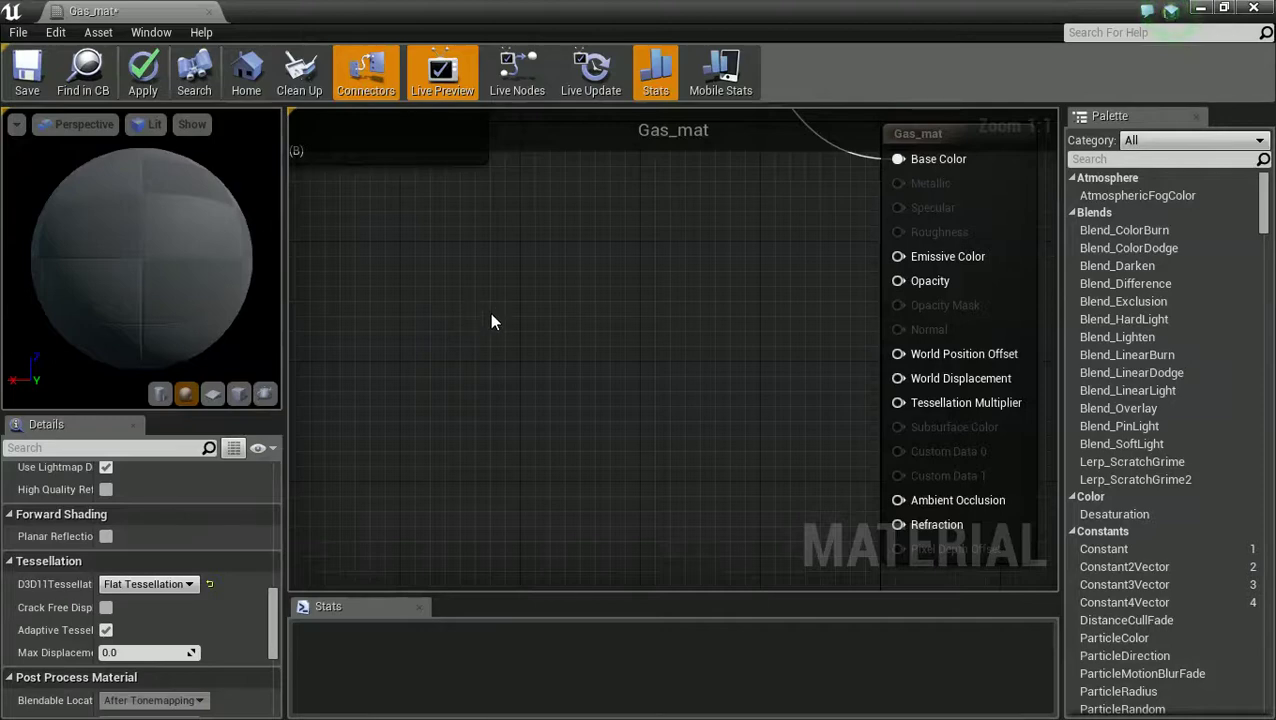
{"action": "right_click_drag", "start_coordinate": [532, 324], "coordinate": [476, 398]}
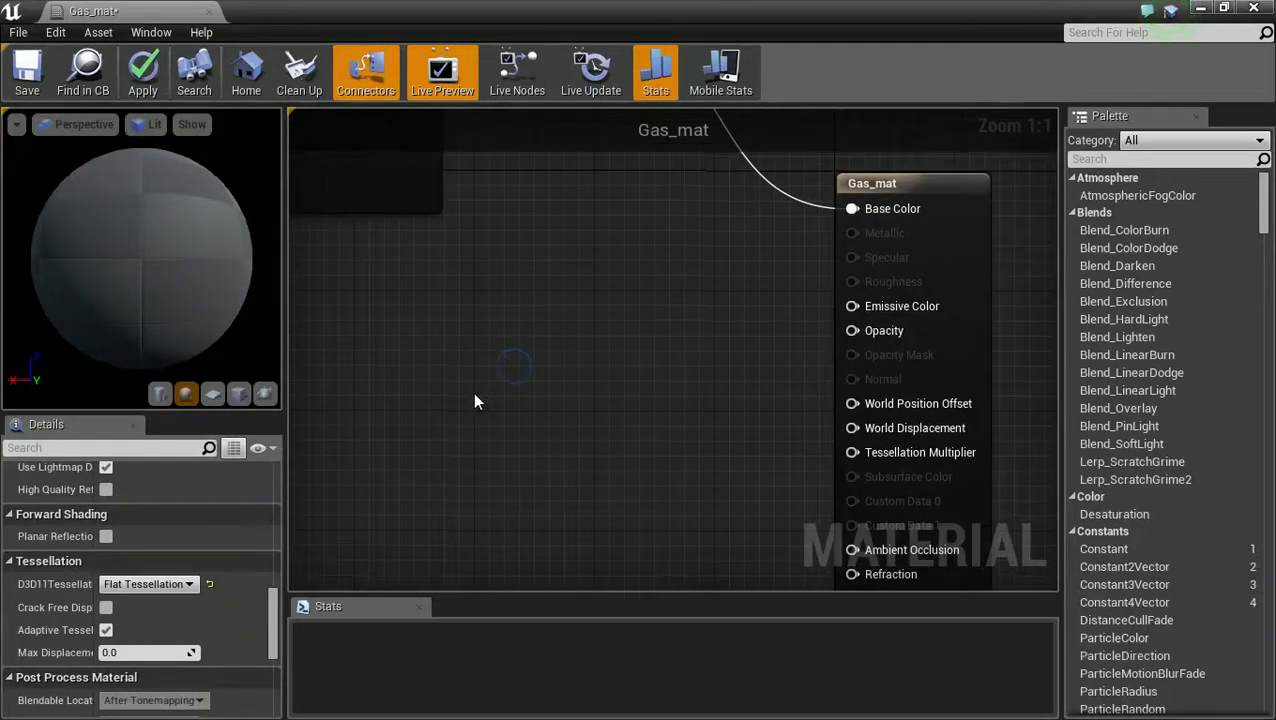
{"action": "right_click_drag", "start_coordinate": [663, 296], "coordinate": [641, 338]}
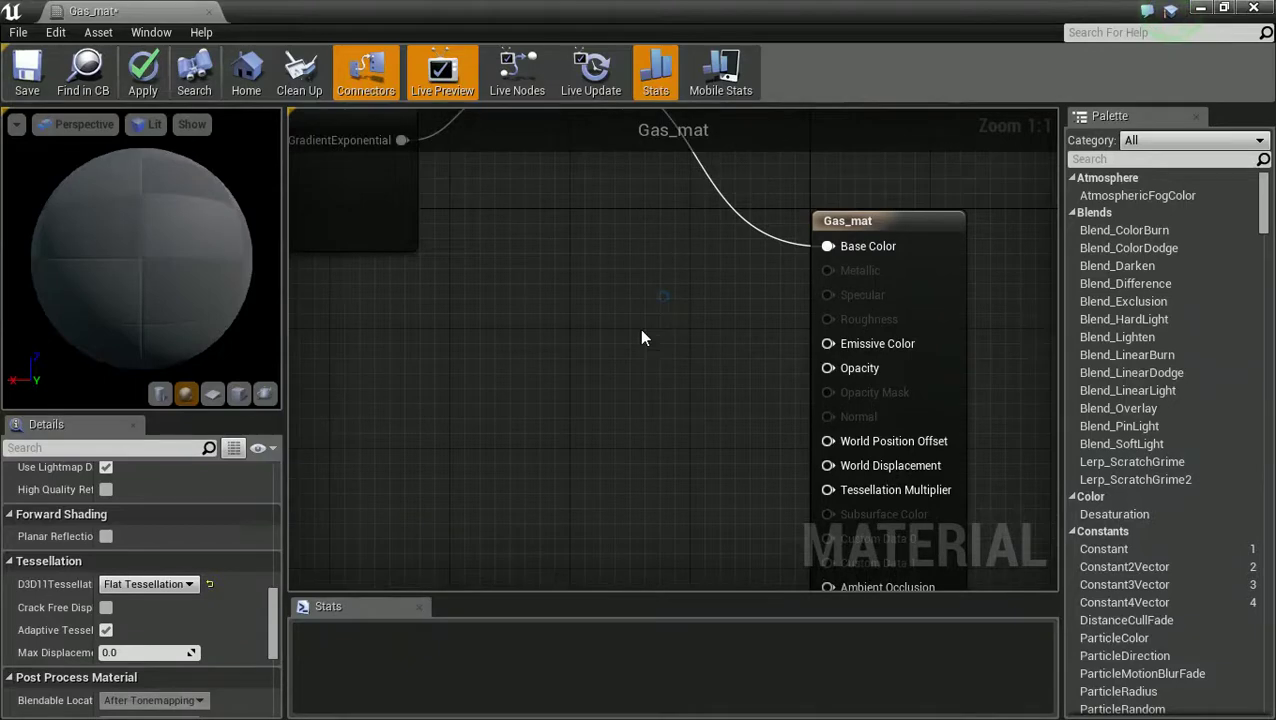
{"action": "left_click", "coordinate": [760, 349]}
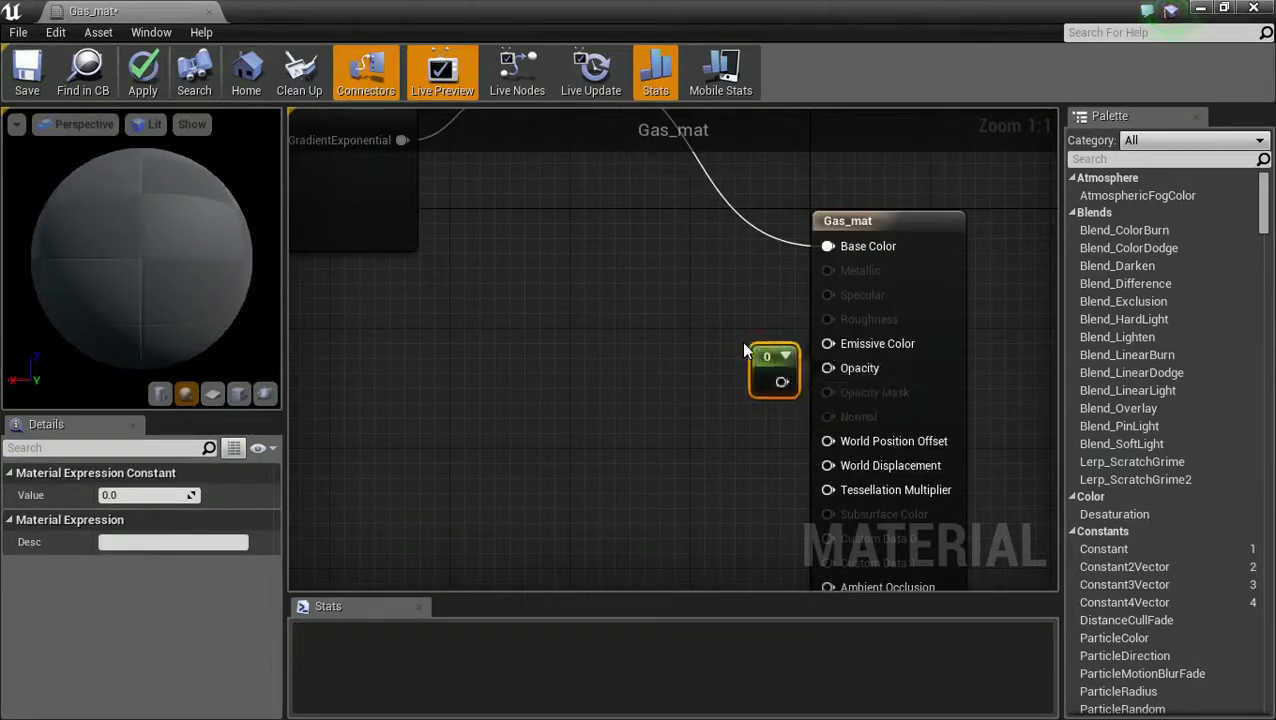
{"action": "left_click_drag", "start_coordinate": [745, 343], "coordinate": [719, 331]}
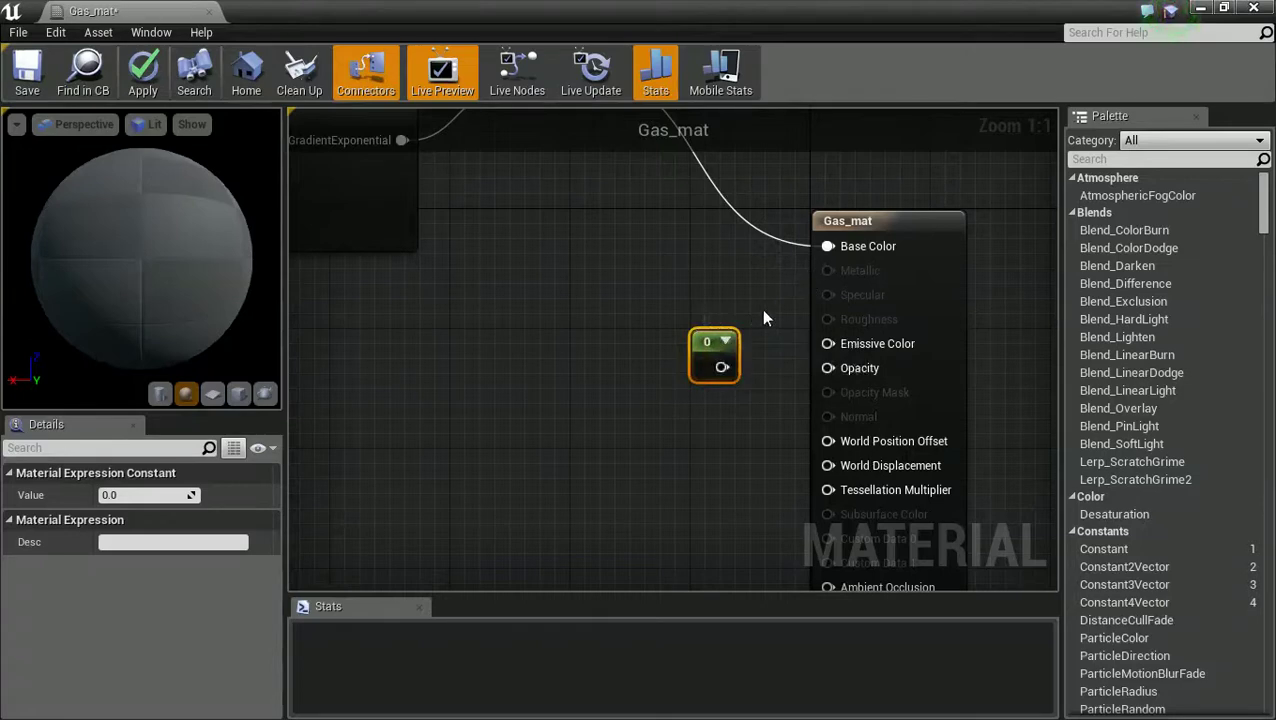
{"action": "left_click", "coordinate": [155, 496]}
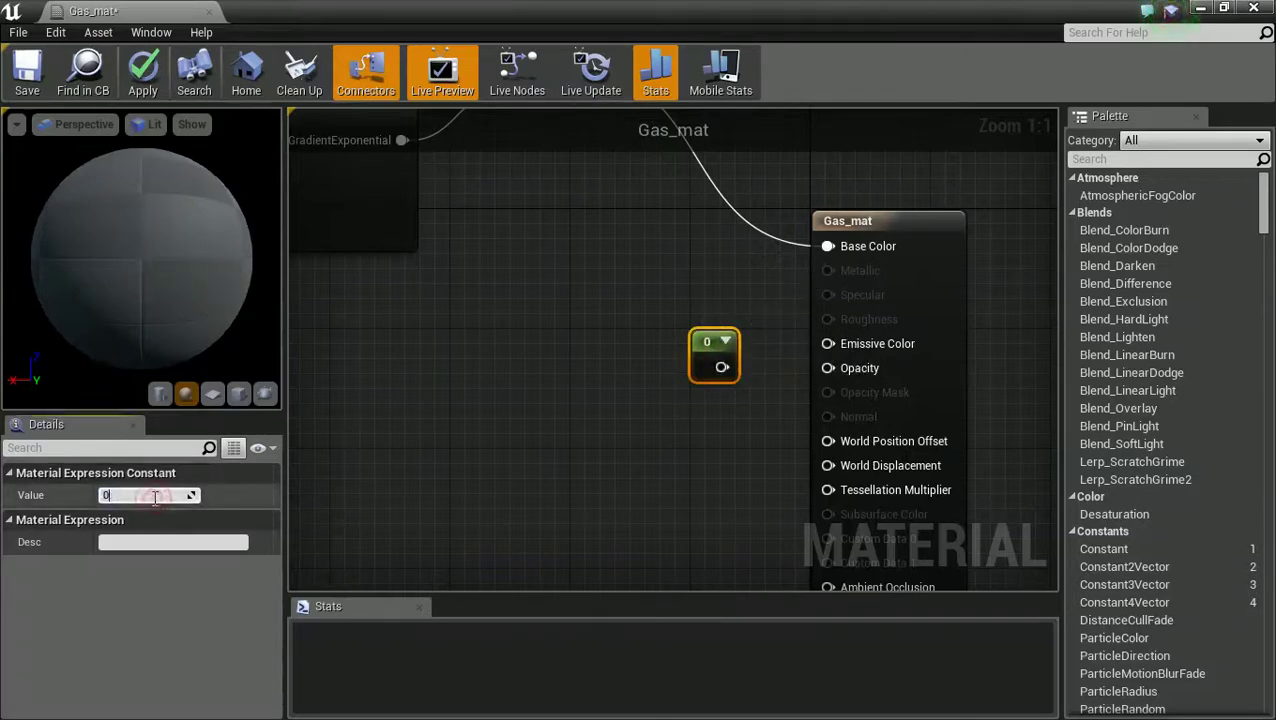
{"action": "left_click", "coordinate": [609, 291]}
{"action": "left_click_drag", "start_coordinate": [706, 334], "coordinate": [834, 370]}
{"action": "right_click_drag", "start_coordinate": [559, 412], "coordinate": [616, 435]}
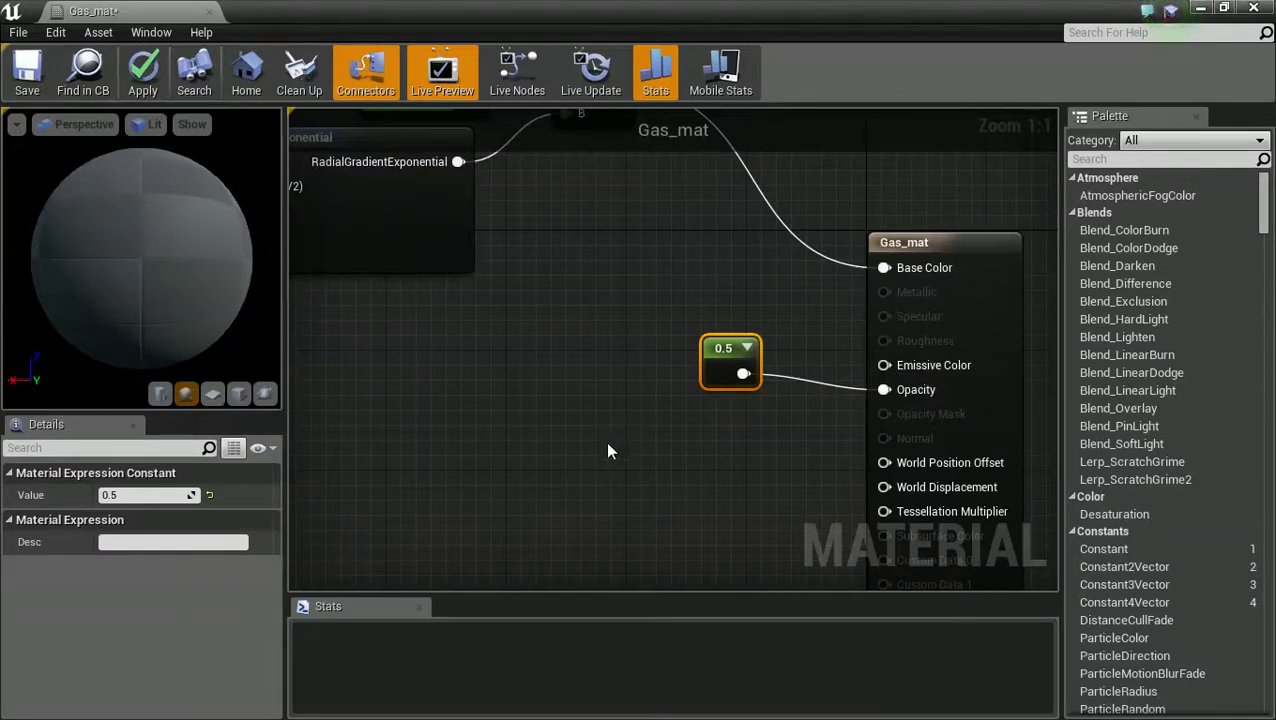
Bring the cloud_norm and cloud_bump textures from the Grenades folder into the material graph as Texture Sample nodes.
{"action": "right_click_drag", "start_coordinate": [482, 468], "coordinate": [608, 388]}
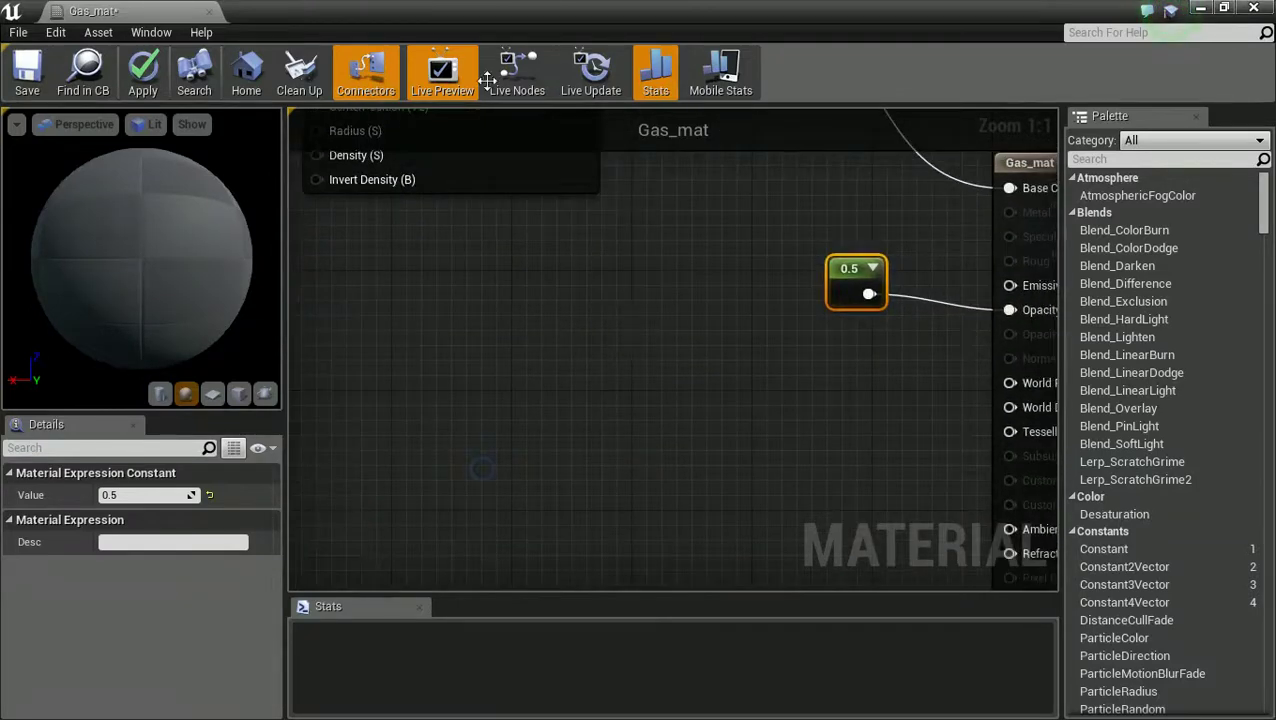
{"action": "double_click", "coordinate": [435, 30]}
{"action": "left_click_drag", "start_coordinate": [83, 598], "coordinate": [485, 395]}
{"action": "left_click_drag", "start_coordinate": [34, 598], "coordinate": [770, 448]}
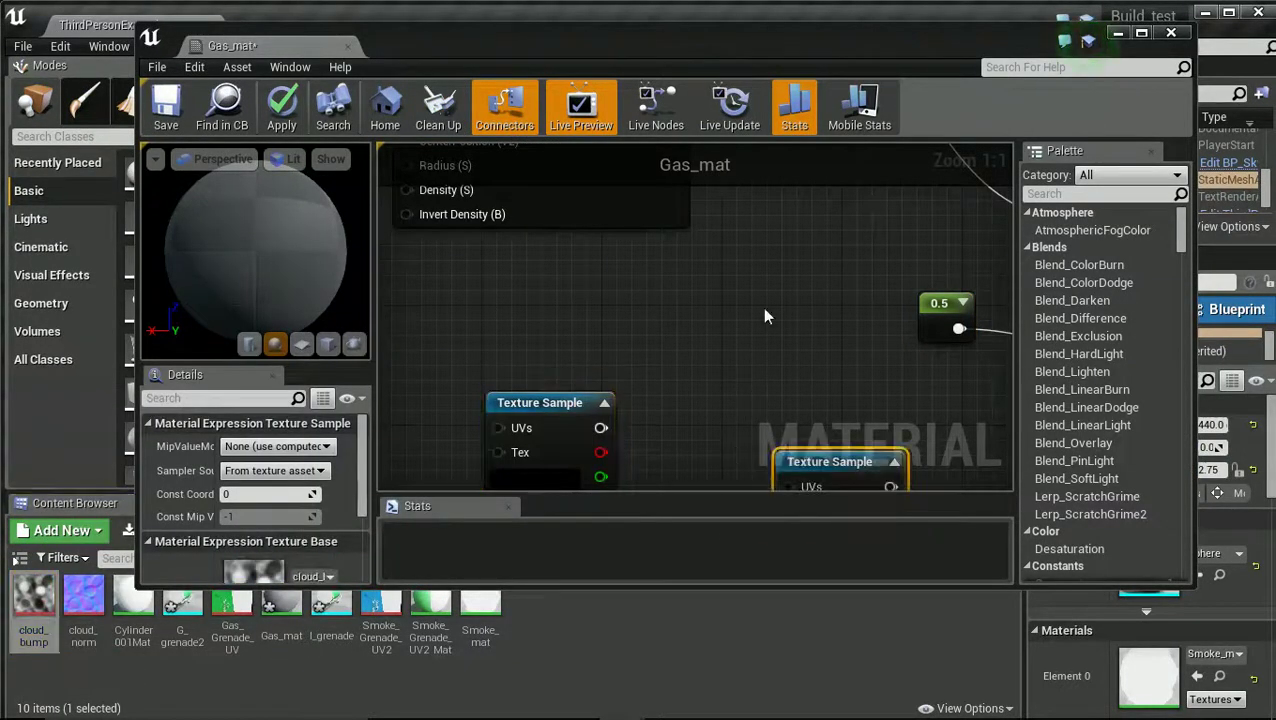
{"action": "double_click", "coordinate": [713, 41]}
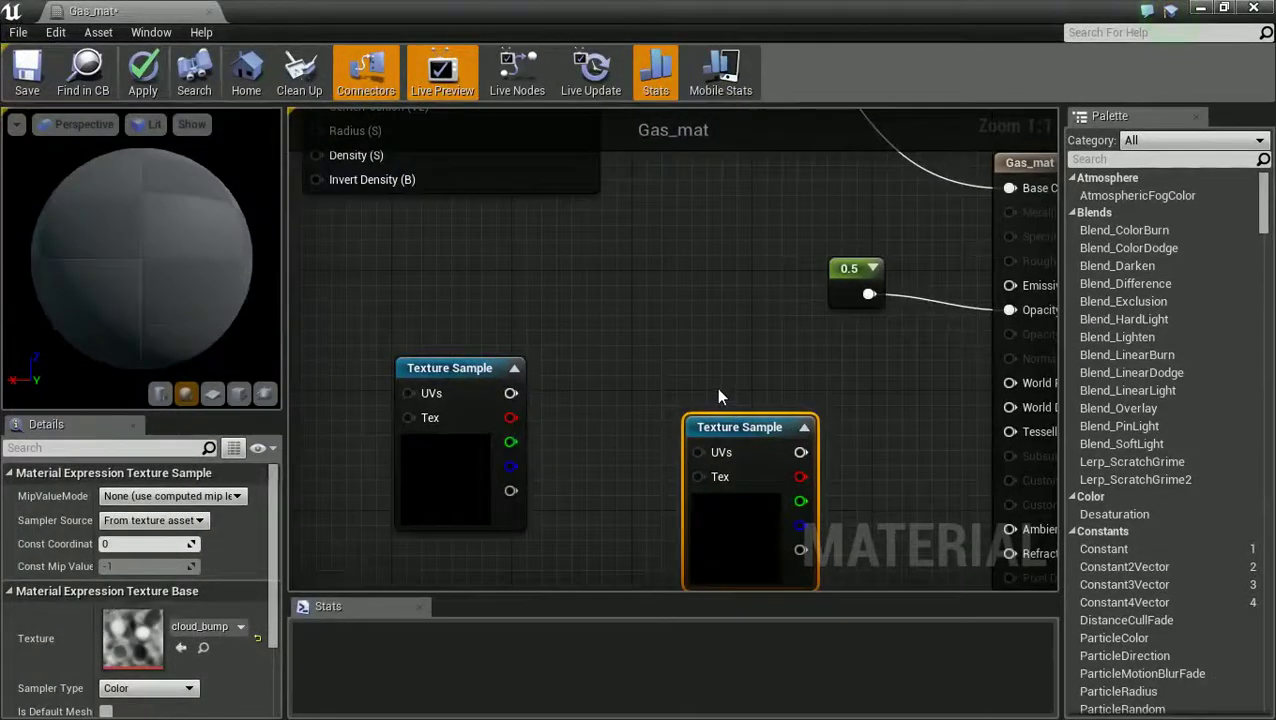
Rearrange the texture nodes, moving the cloud_bump sample well below and the cloud_norm sample further left.
{"action": "scroll", "coordinate": [719, 391], "scroll_direction": "down", "scroll_amount": 2}
{"action": "right_click_drag", "start_coordinate": [725, 380], "coordinate": [764, 256]}
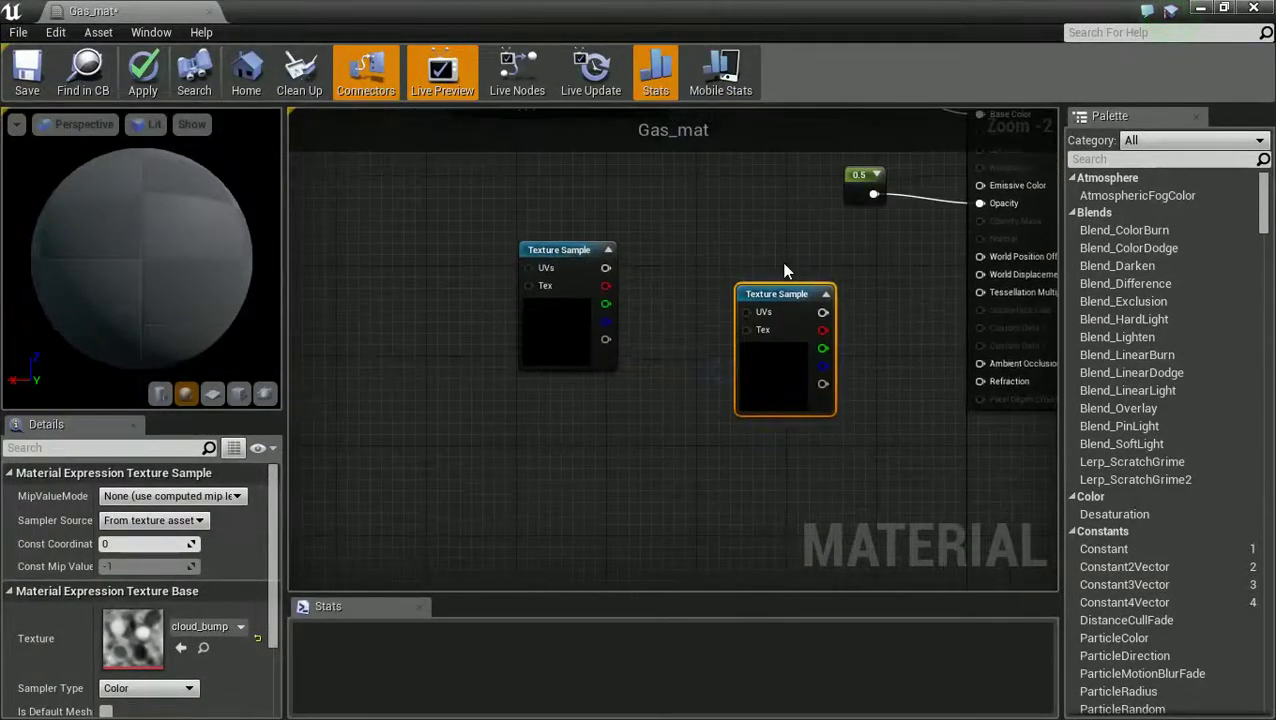
{"action": "left_click_drag", "start_coordinate": [780, 298], "coordinate": [716, 472]}
{"action": "left_click_drag", "start_coordinate": [595, 281], "coordinate": [537, 285]}
{"action": "right_click_drag", "start_coordinate": [633, 308], "coordinate": [660, 404]}
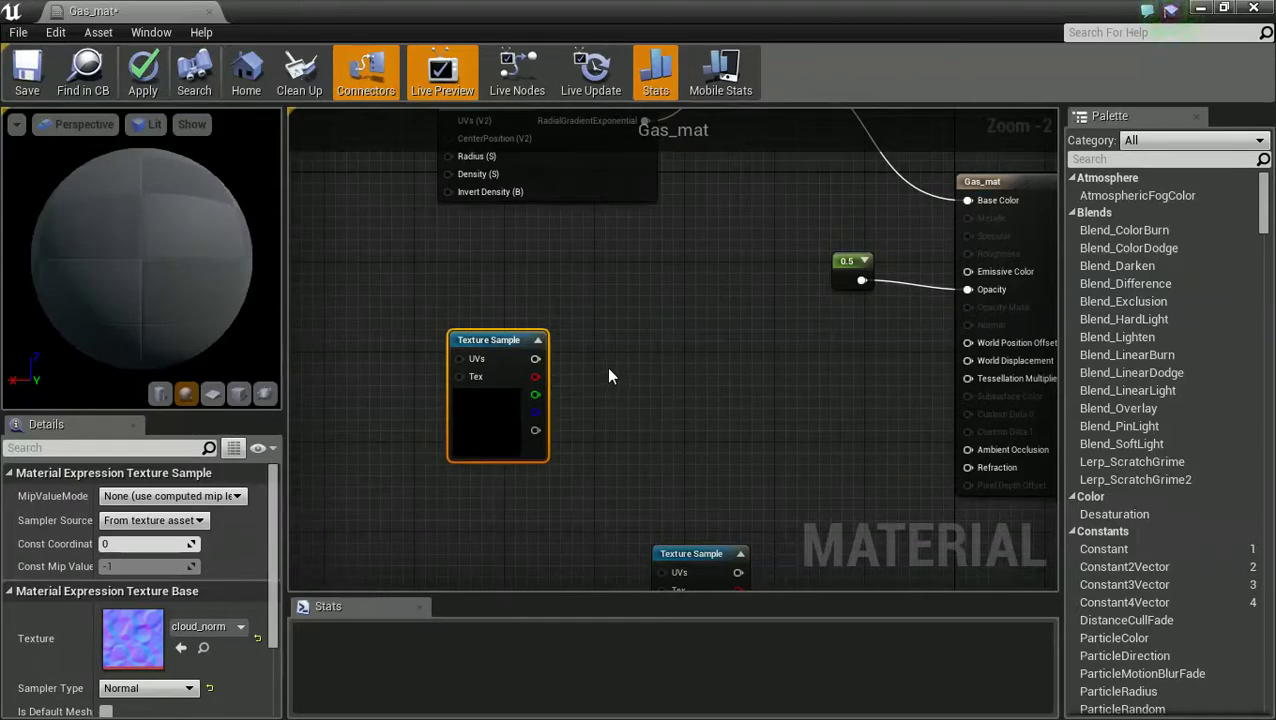
Add two Multiply nodes to the right of the cloud_norm sample and a VertexNormalWS node beneath the second one.
{"action": "left_click", "coordinate": [632, 342]}
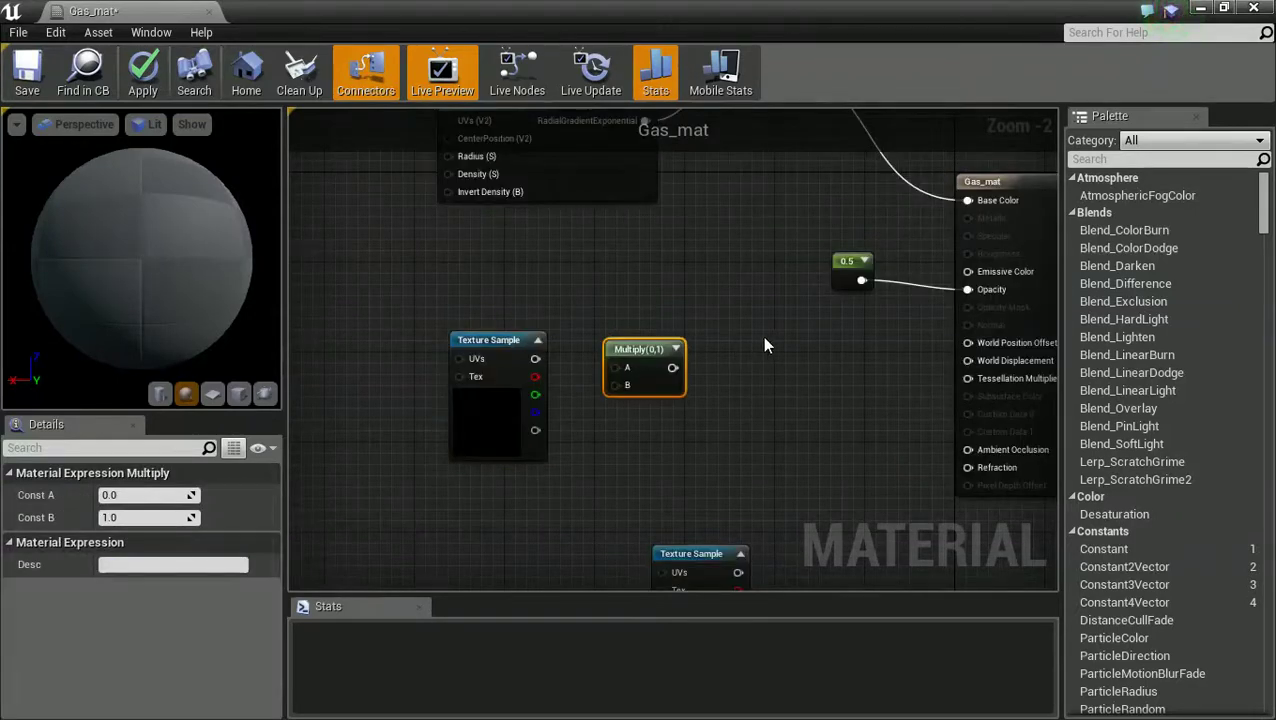
{"action": "left_click", "coordinate": [764, 345]}
{"action": "right_click", "coordinate": [738, 422]}
{"action": "type", "text": "verte"}
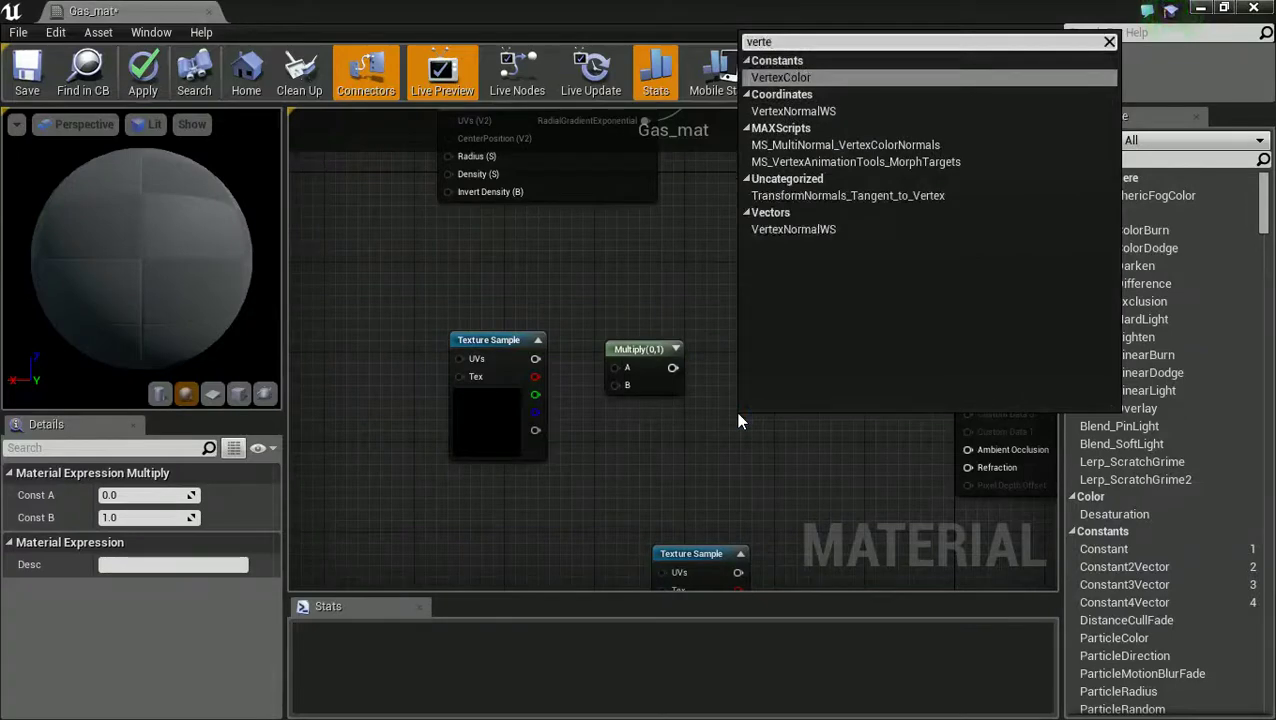
{"action": "left_click", "coordinate": [788, 229]}
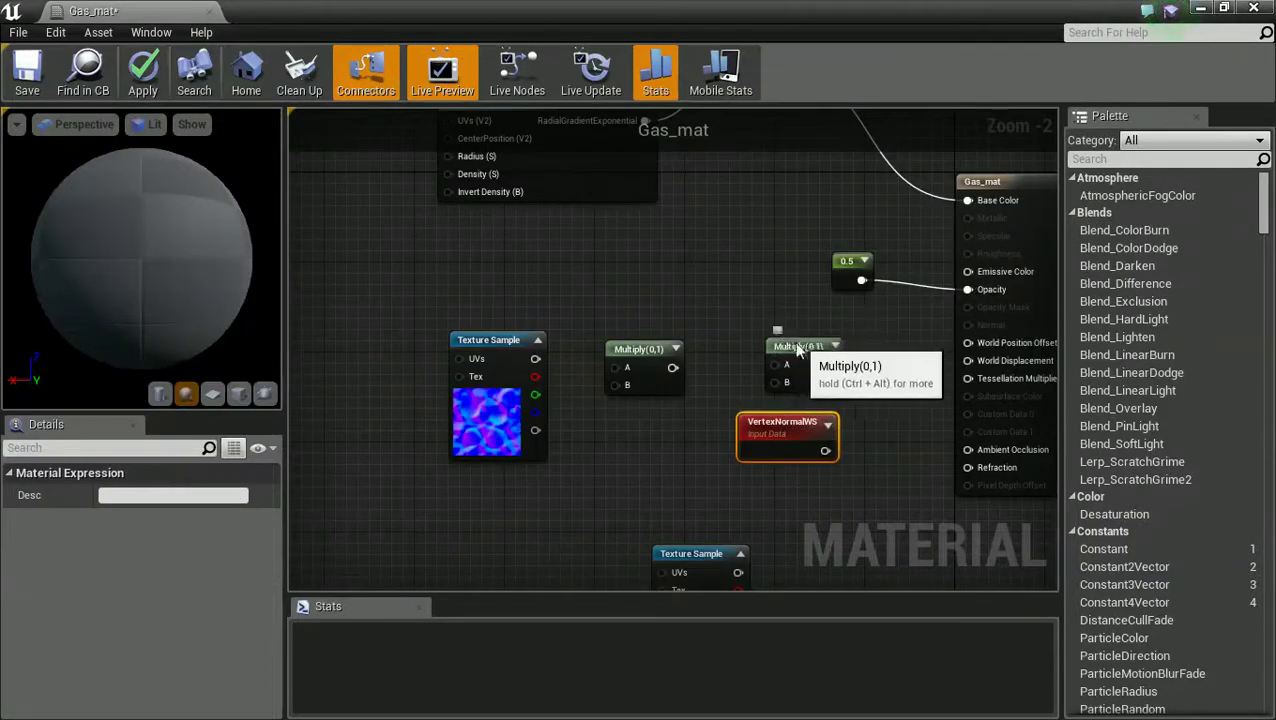
Connect VertexNormalWS to the B input of the second Multiply and that Multiply's output to World Position Offset on Gas_mat.
{"action": "left_click_drag", "start_coordinate": [793, 392], "coordinate": [807, 396]}
{"action": "left_click_drag", "start_coordinate": [824, 450], "coordinate": [968, 370]}
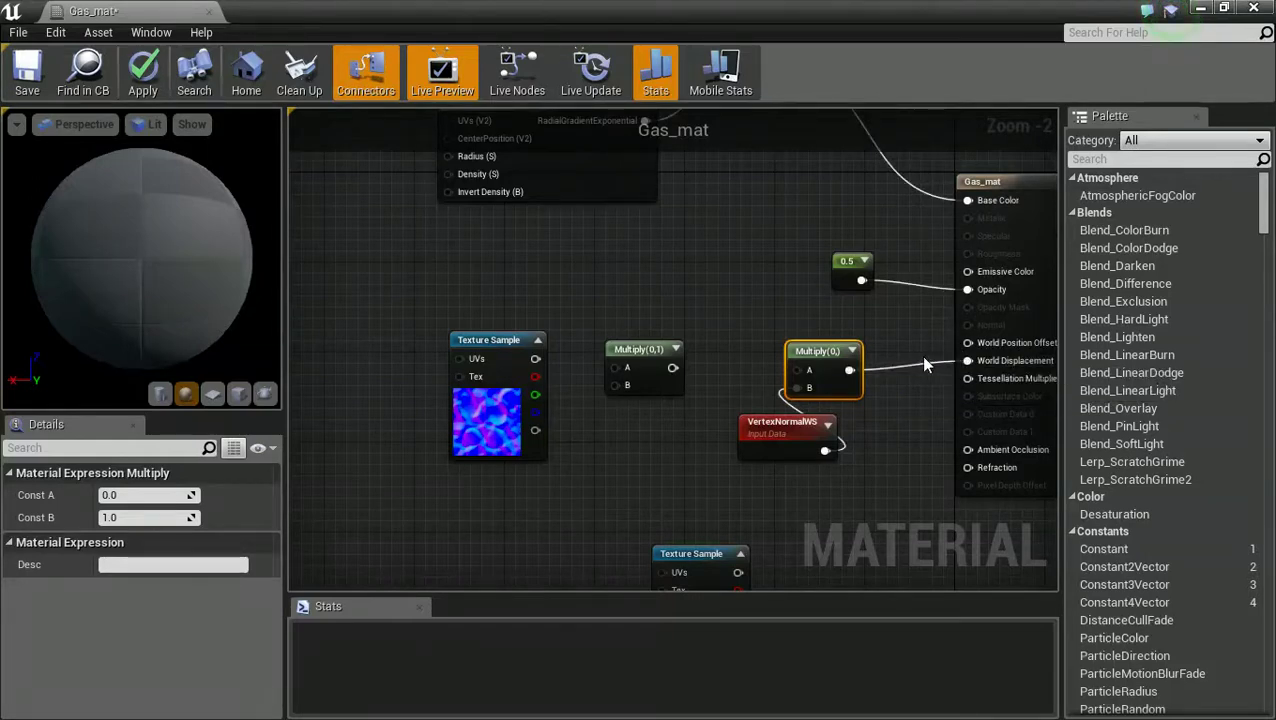
{"action": "left_click", "coordinate": [966, 360], "text": "alt"}
{"action": "left_click_drag", "start_coordinate": [849, 370], "coordinate": [968, 343]}
Feed the cloud_norm sample through the first Multiply, with Const B set to 40, into the second Multiply's A input.
{"action": "left_click_drag", "start_coordinate": [790, 373], "coordinate": [672, 367]}
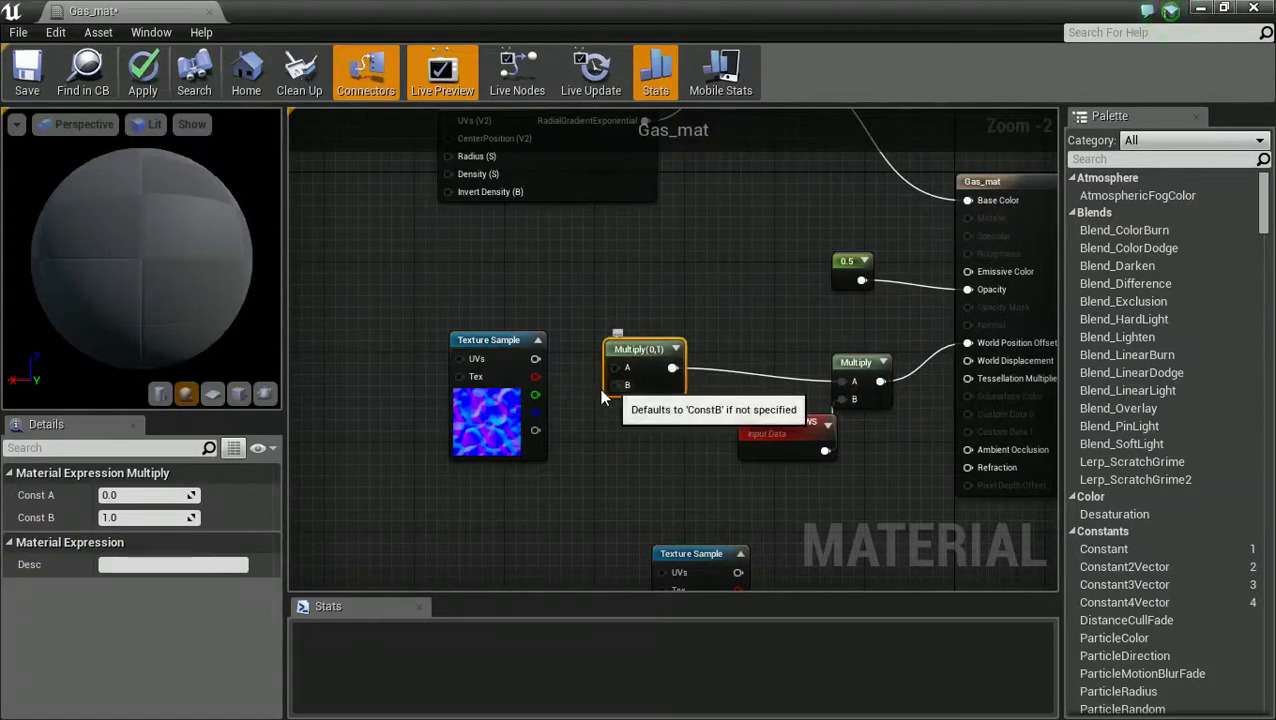
{"action": "left_click", "coordinate": [180, 517]}
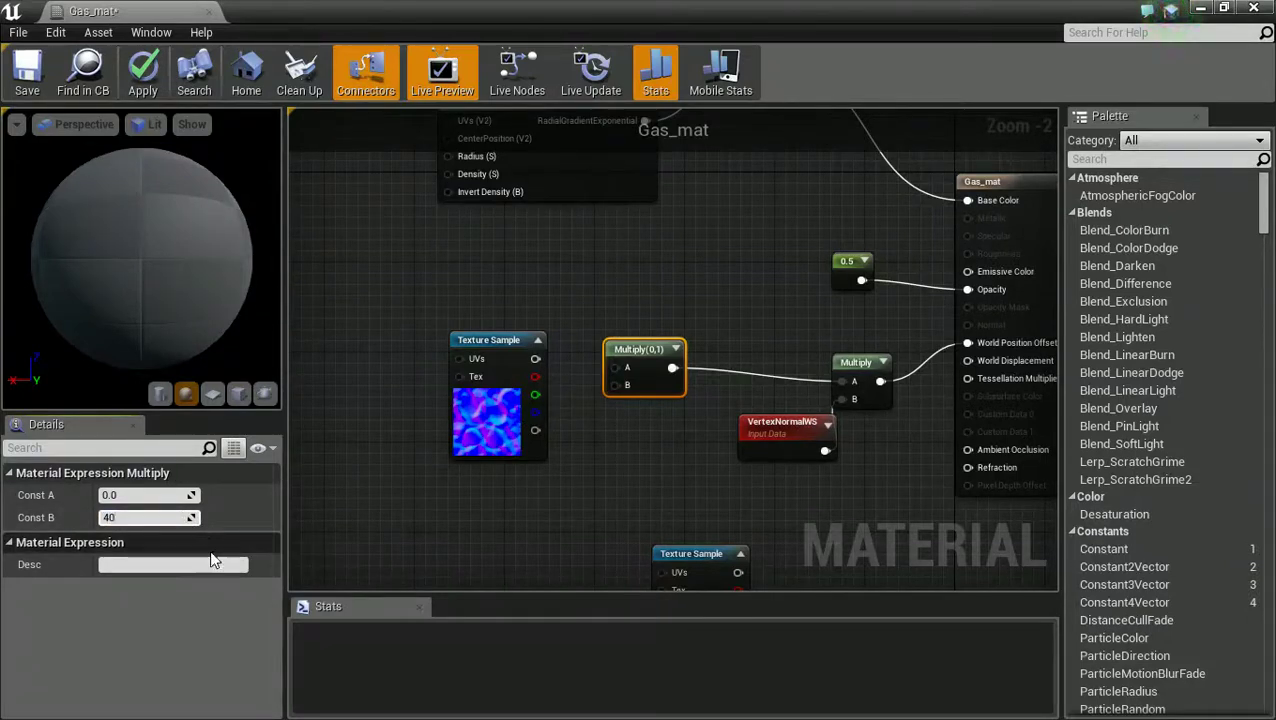
{"action": "left_click_drag", "start_coordinate": [537, 360], "coordinate": [620, 363]}
Add a Rotator node ahead of the cloud_norm Texture Sample.
{"action": "right_click_drag", "start_coordinate": [474, 313], "coordinate": [610, 323]}
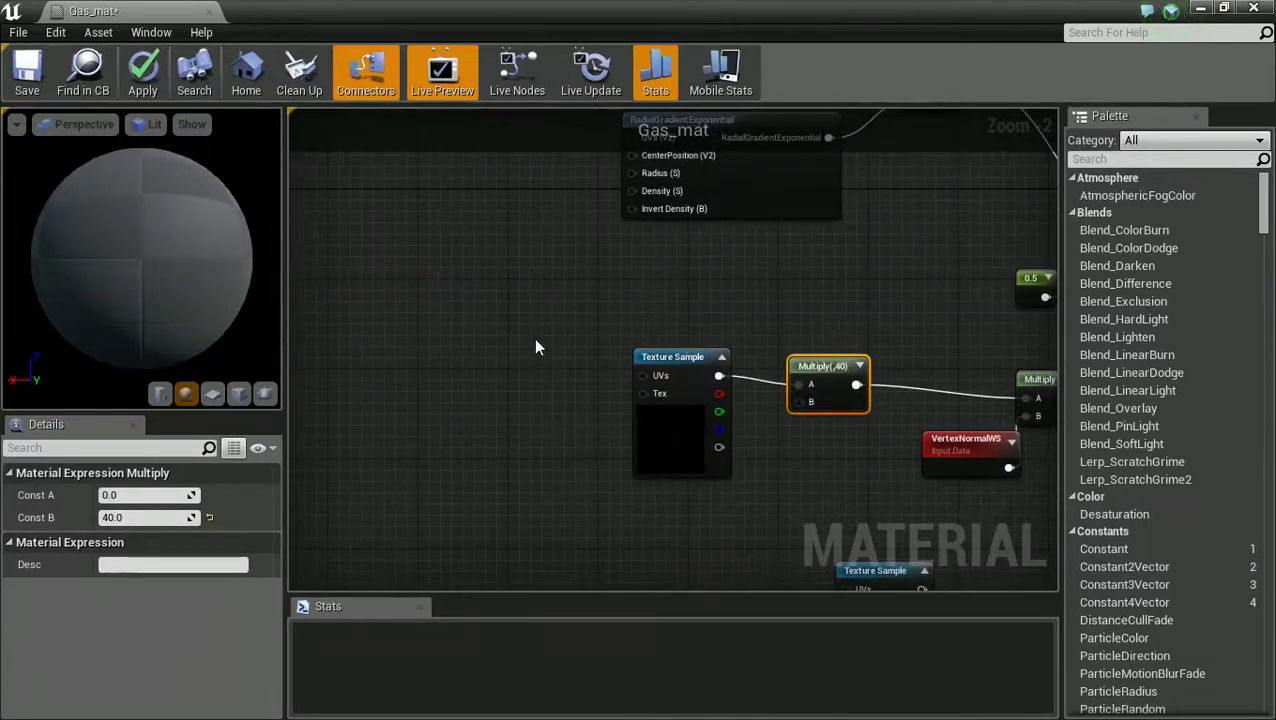
{"action": "right_click", "coordinate": [477, 368]}
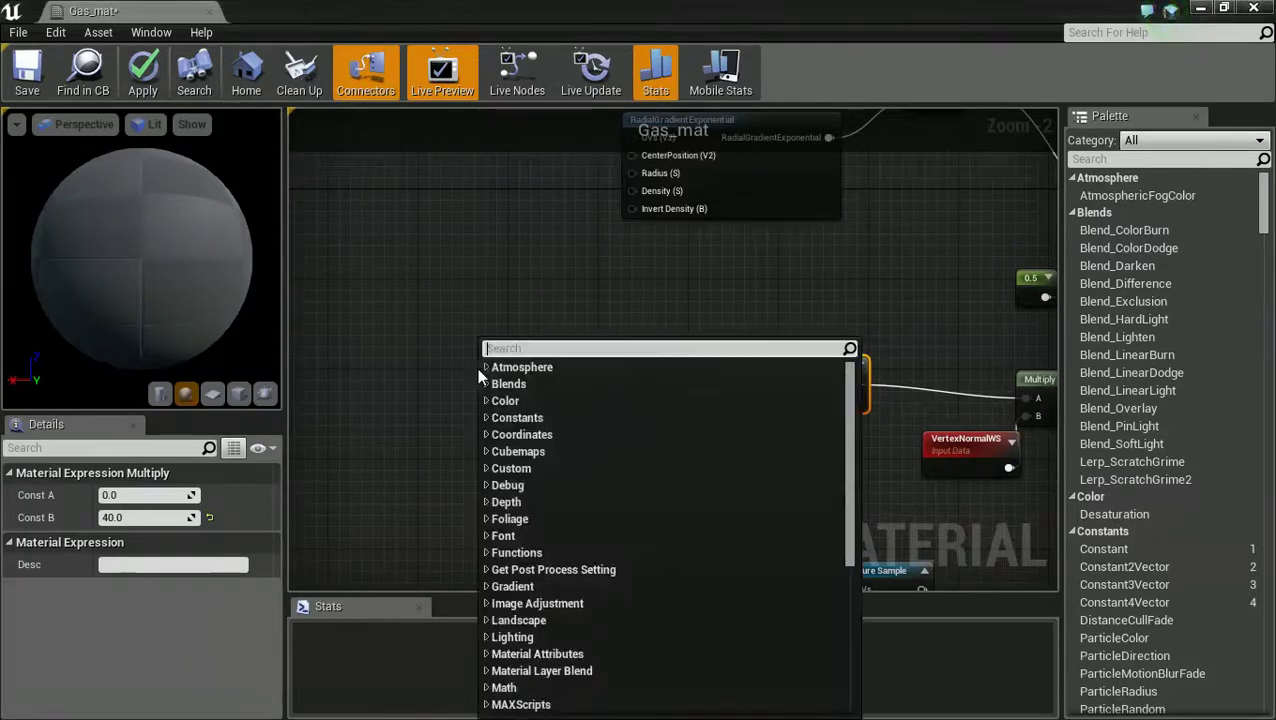
{"action": "type", "text": "rot"}
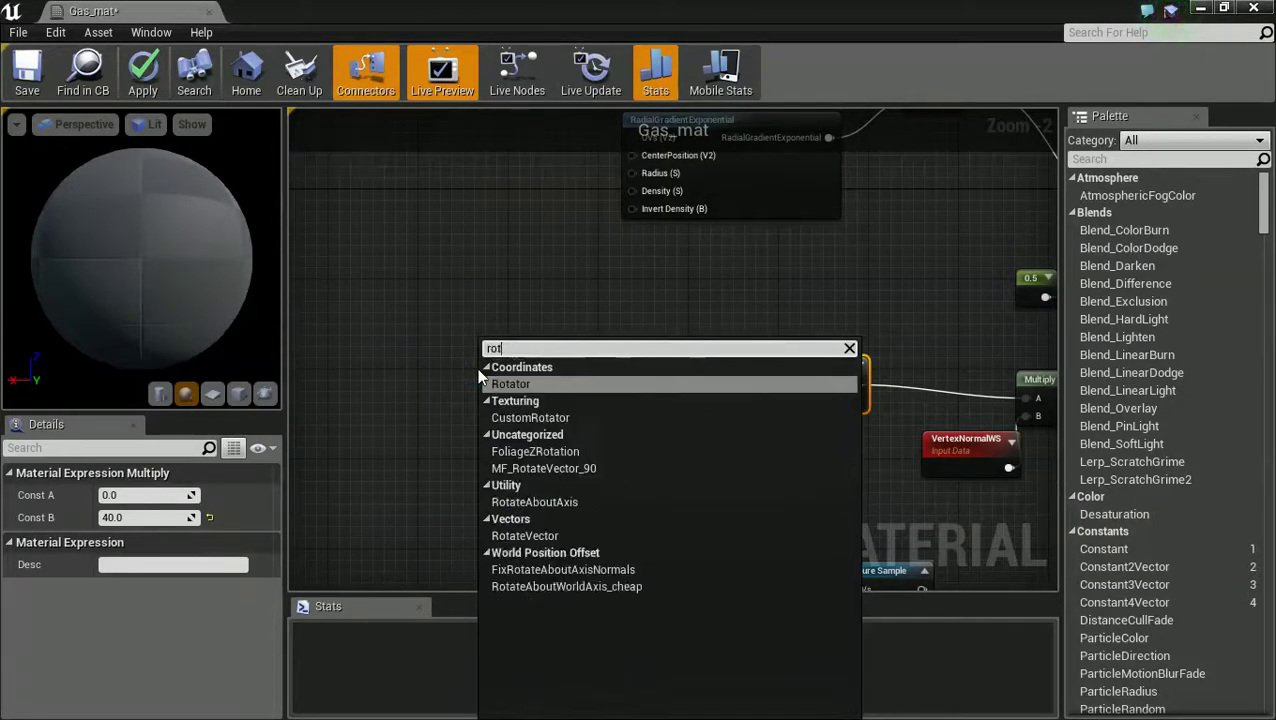
{"action": "key", "text": "Return"}
Add a Panner node feeding the cloud_bump sample's UVs, and connect the Rotator to the cloud_norm sample's UVs.
{"action": "right_click_drag", "start_coordinate": [577, 489], "coordinate": [567, 377]}
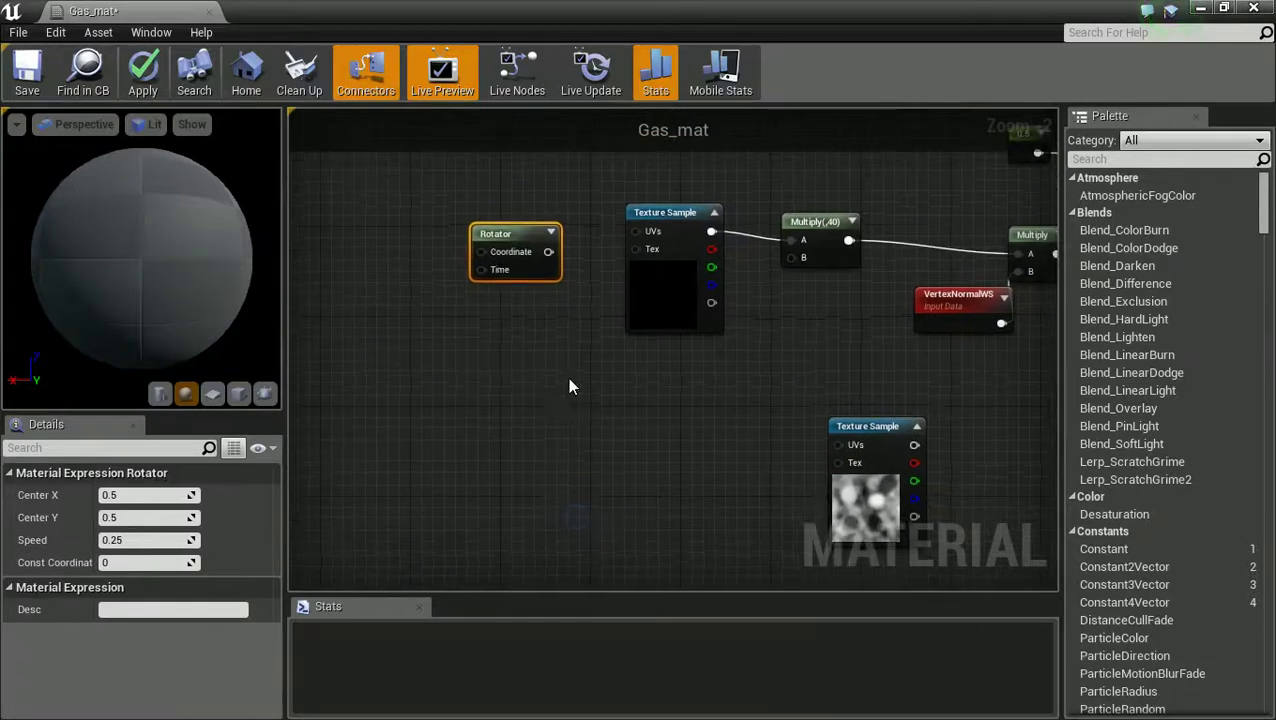
{"action": "right_click", "coordinate": [557, 434]}
{"action": "type", "text": "panner"}
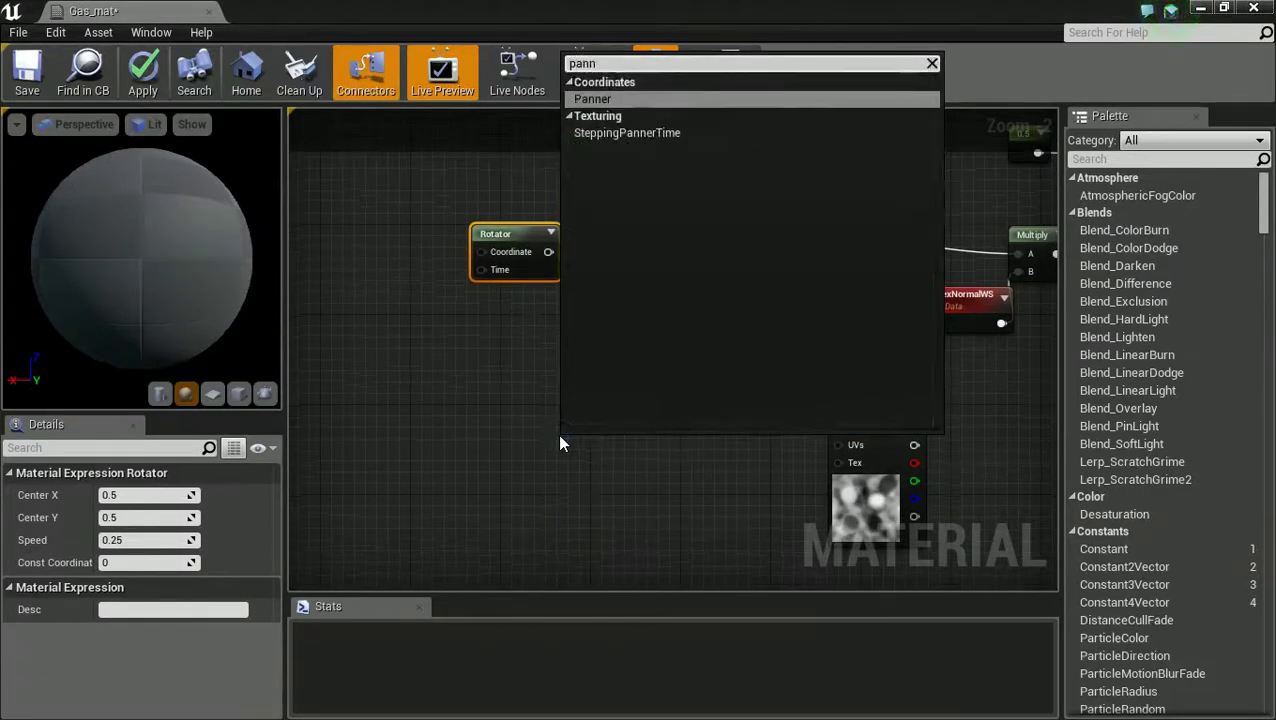
{"action": "key", "text": "Return"}
{"action": "left_click_drag", "start_coordinate": [638, 462], "coordinate": [851, 452]}
{"action": "left_click_drag", "start_coordinate": [548, 251], "coordinate": [639, 233]}
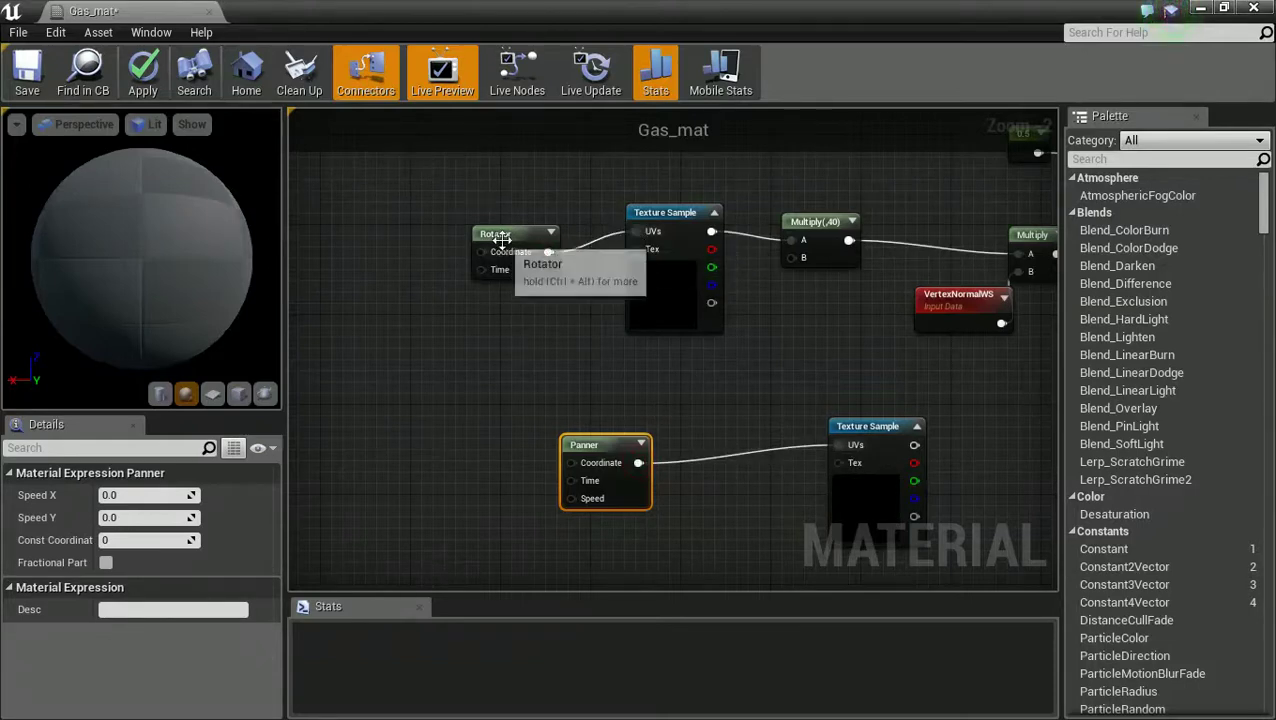
Set the Rotator's Speed to 0.8 and the Panner's Speed X to 0.7.
{"action": "left_click", "coordinate": [513, 266]}
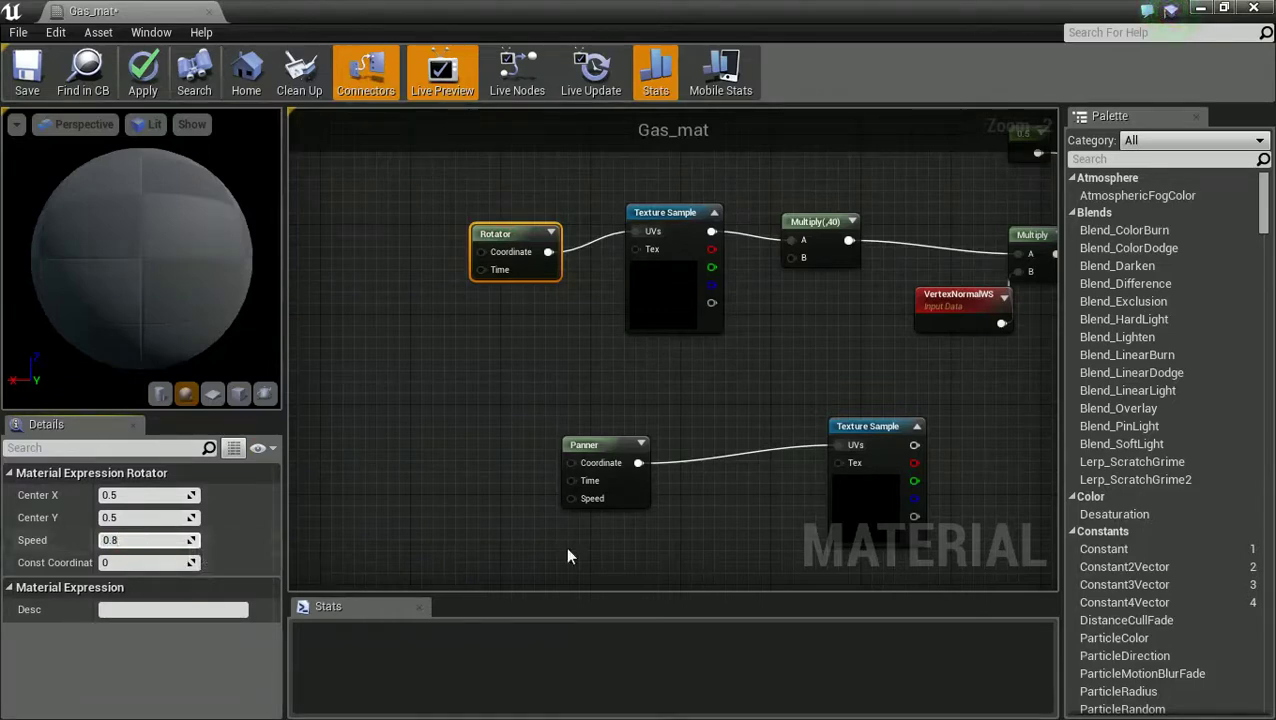
{"action": "left_click", "coordinate": [604, 459]}
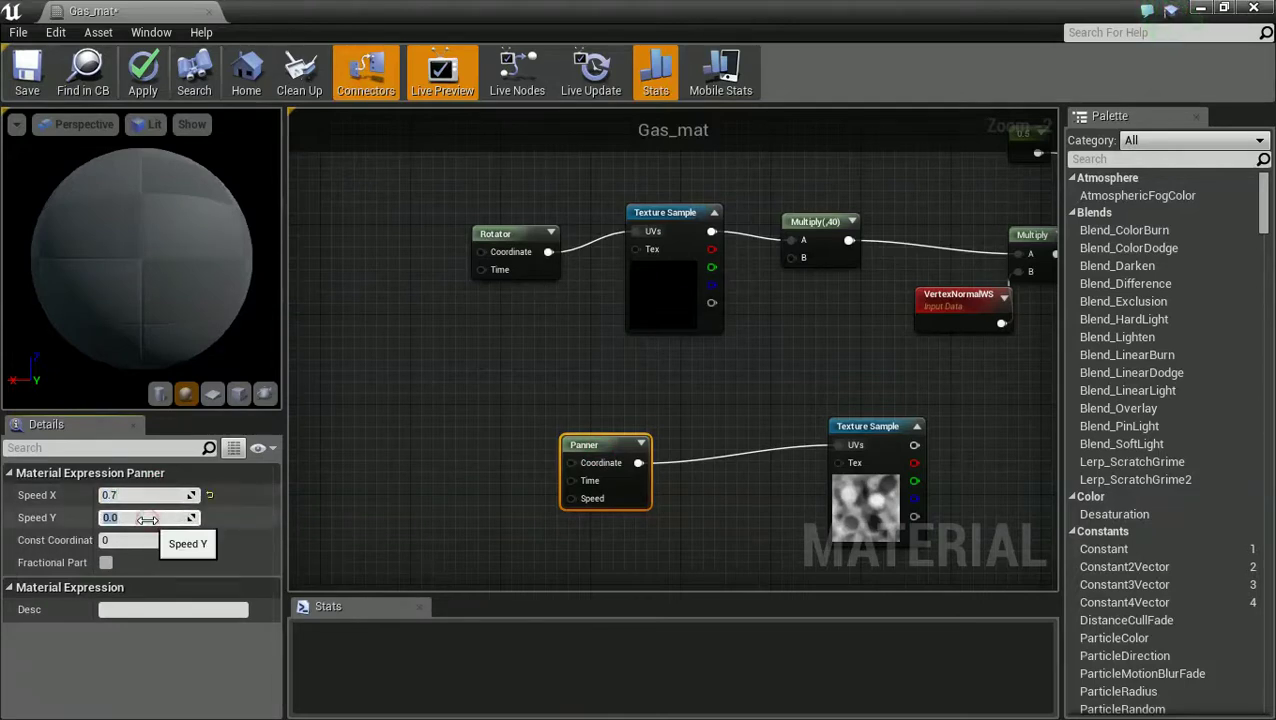
{"action": "left_click", "coordinate": [686, 436]}
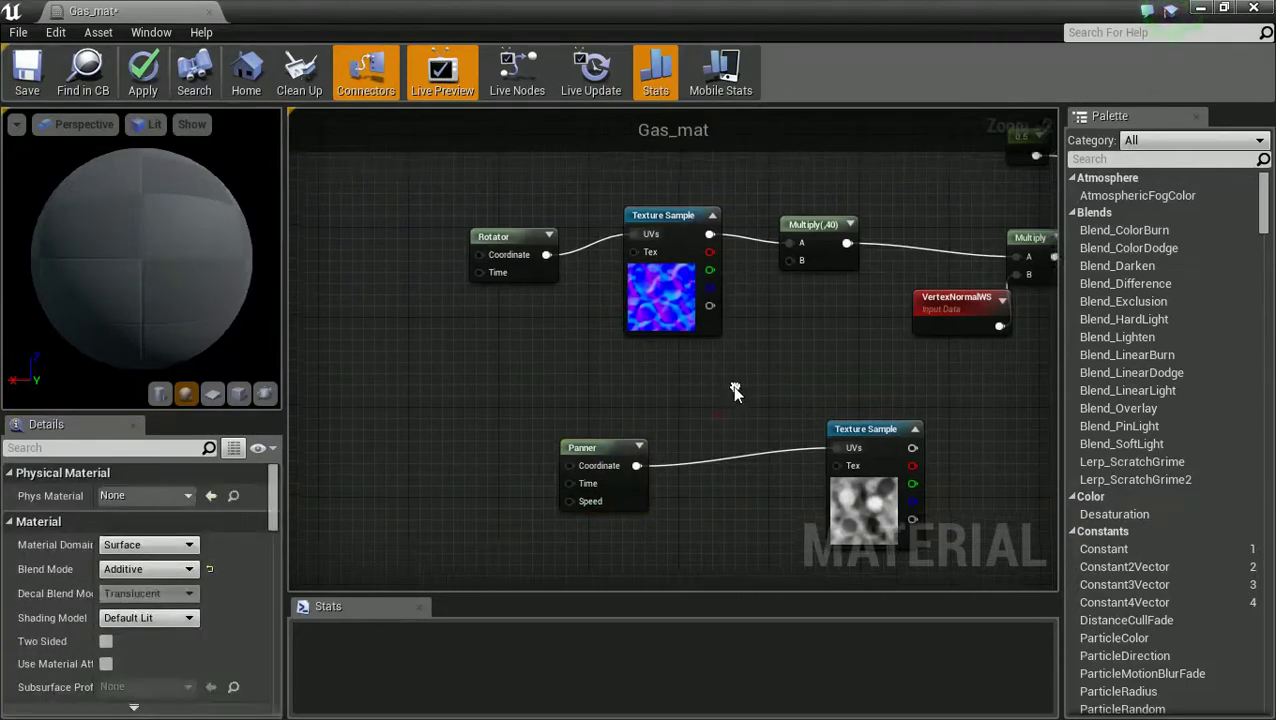
Connect the cloud_bump Texture Sample's output to the Ambient Occlusion input of Gas_mat.
{"action": "right_click_drag", "start_coordinate": [735, 390], "coordinate": [466, 375]}
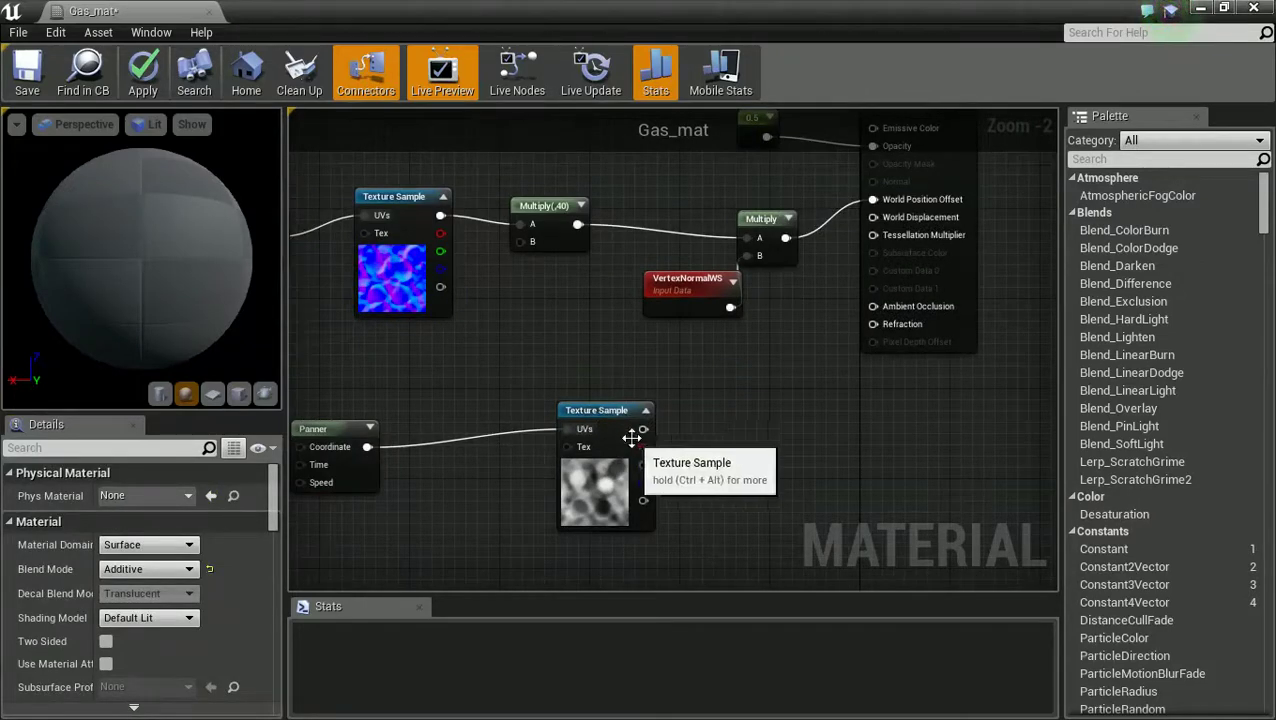
{"action": "left_click_drag", "start_coordinate": [643, 429], "coordinate": [847, 340]}
{"action": "left_click_drag", "start_coordinate": [881, 301], "coordinate": [874, 307]}
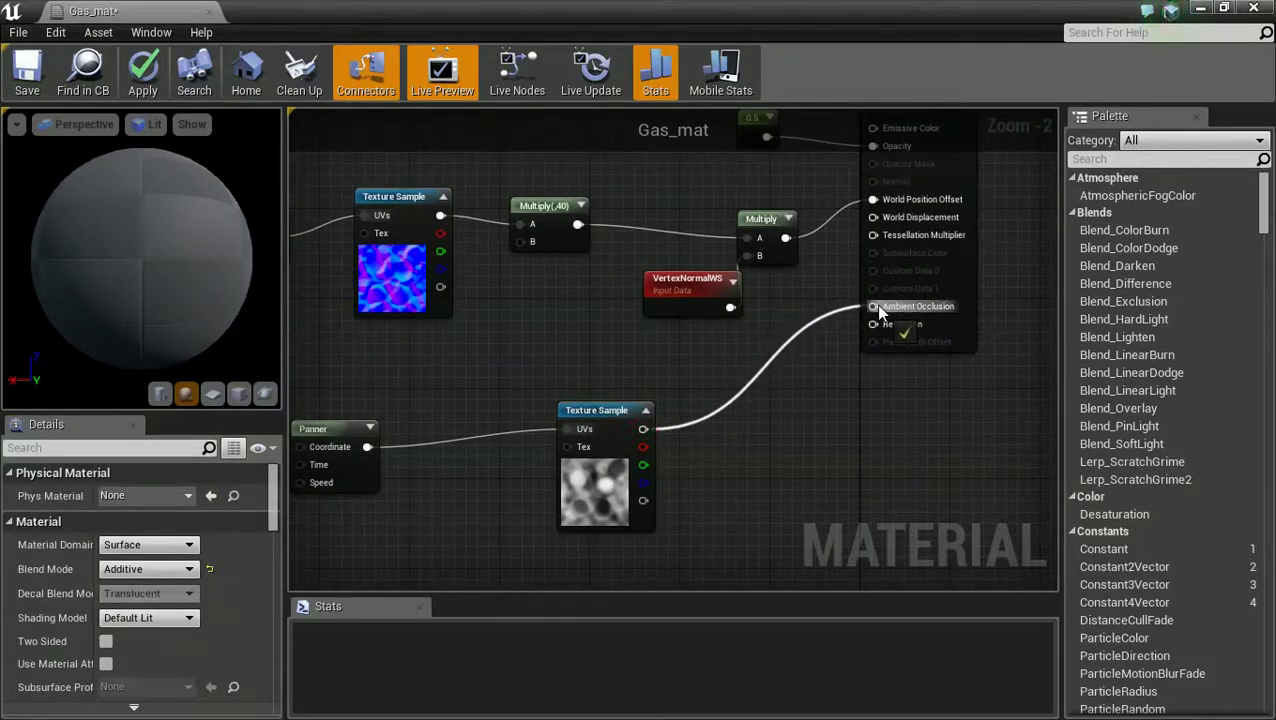
Save the Gas_mat material with its completed node network.
{"action": "scroll", "coordinate": [769, 308], "scroll_direction": "down", "scroll_amount": 3}
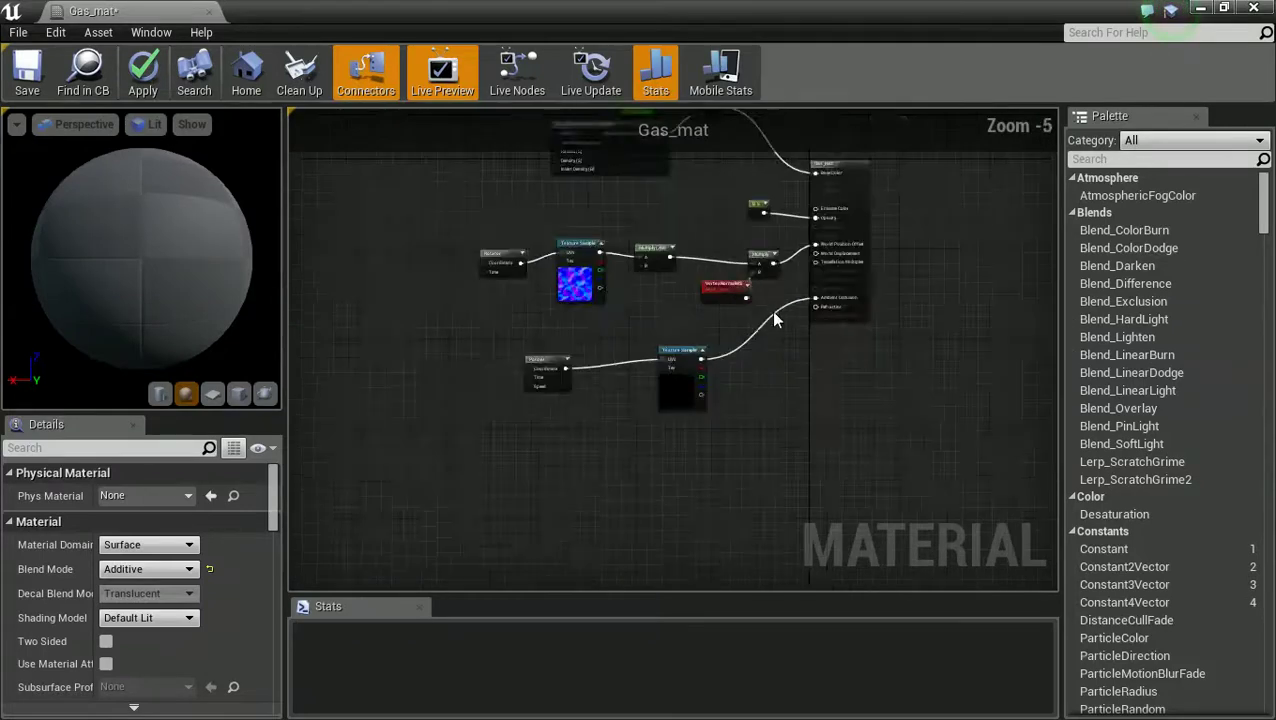
{"action": "scroll", "coordinate": [771, 312], "scroll_direction": "up", "scroll_amount": 1}
{"action": "right_click_drag", "start_coordinate": [752, 324], "coordinate": [802, 481]}
{"action": "scroll", "coordinate": [781, 415], "scroll_direction": "up", "scroll_amount": 1}
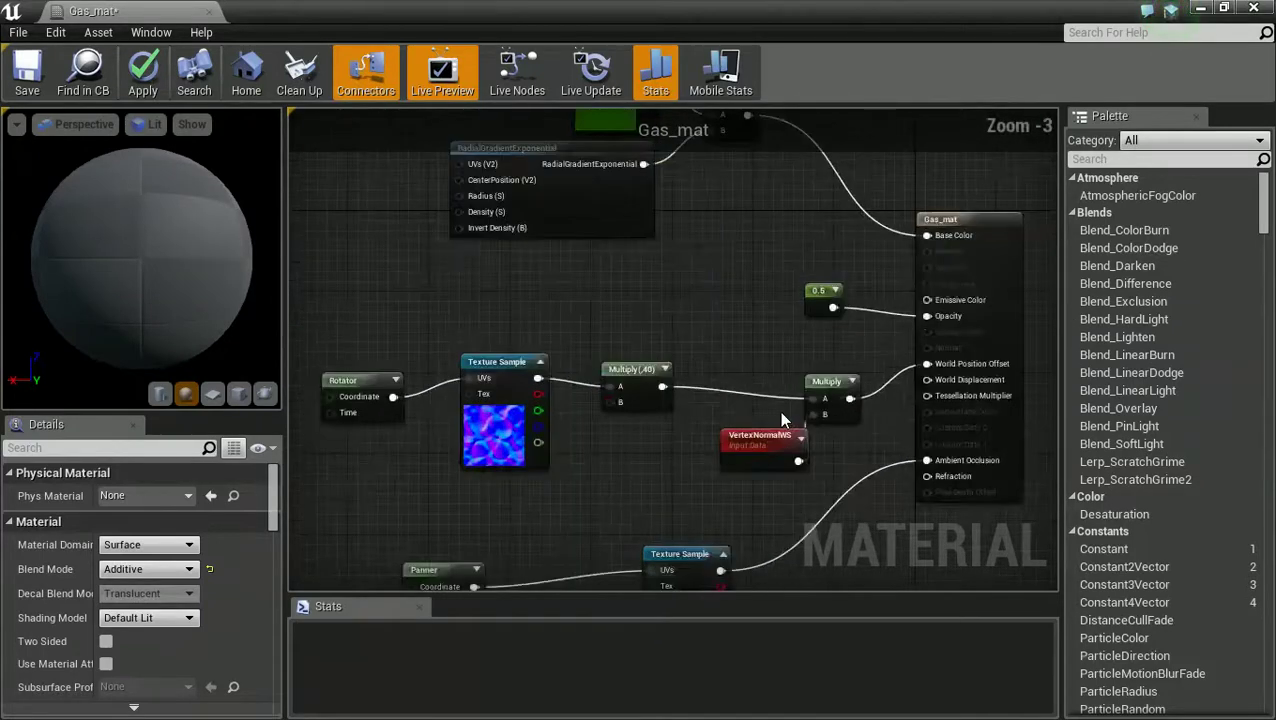
{"action": "scroll", "coordinate": [781, 415], "scroll_direction": "down", "scroll_amount": 1}
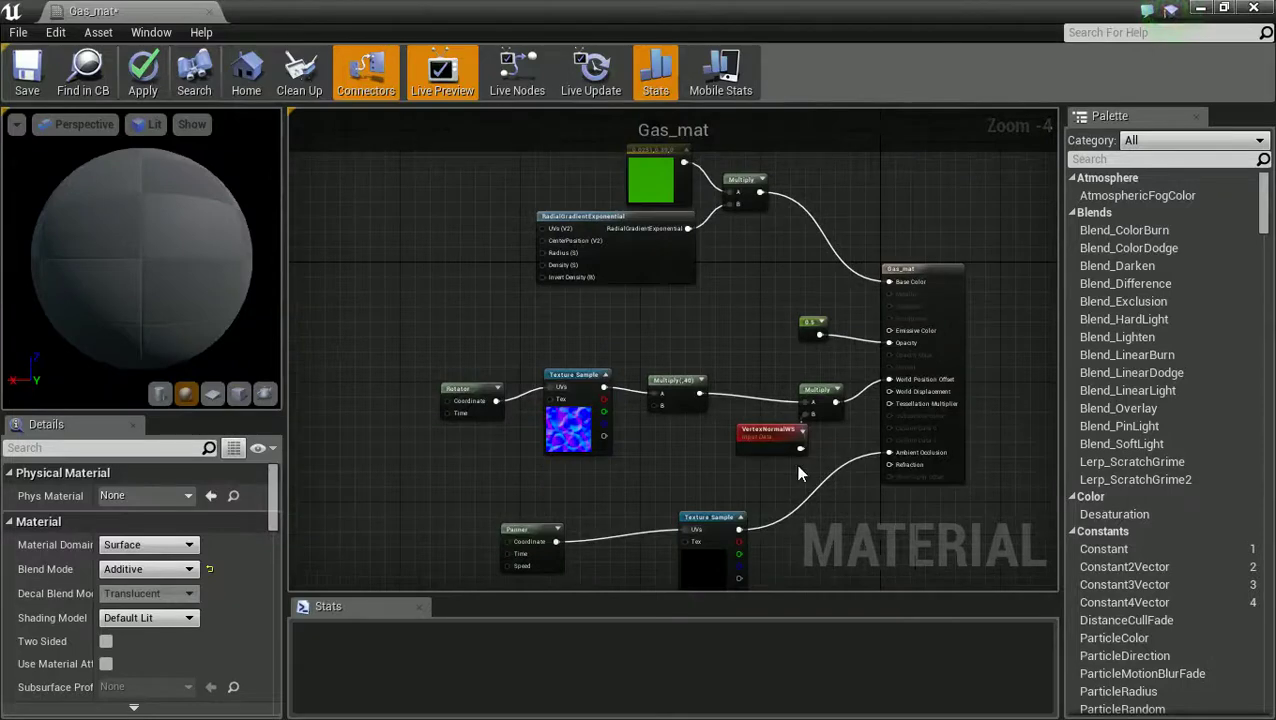
{"action": "left_click", "coordinate": [35, 90]}
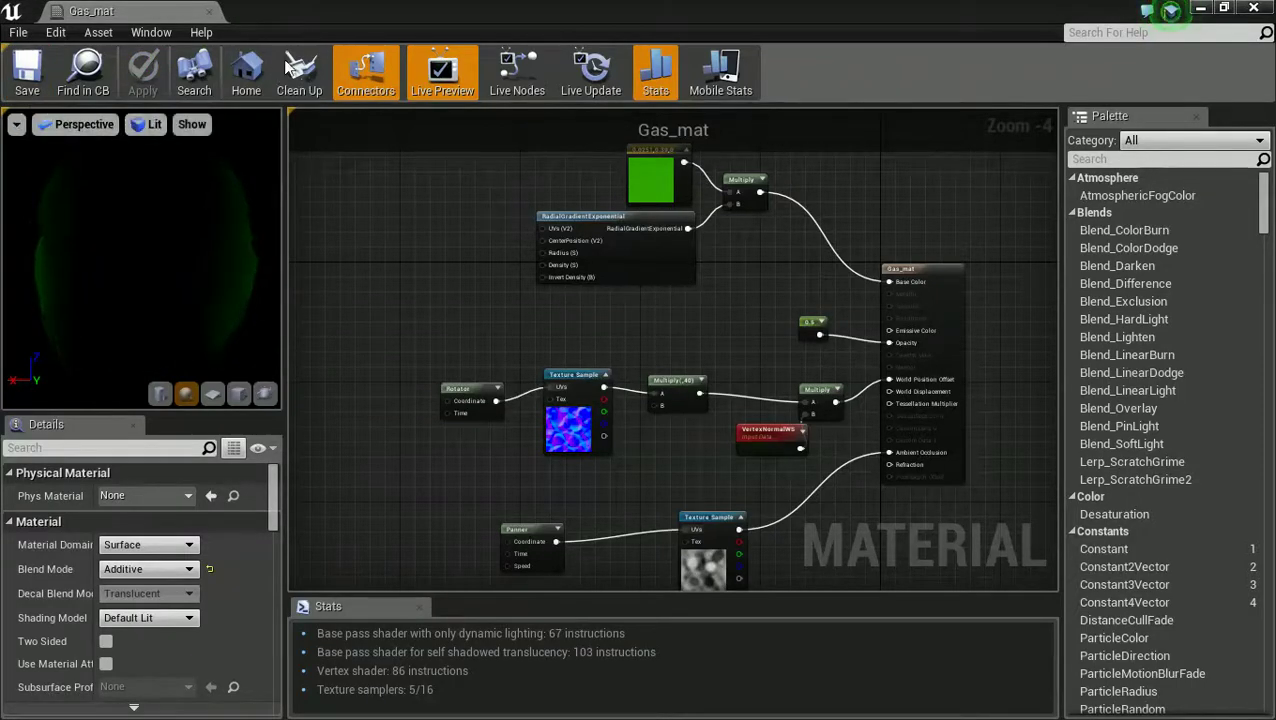
Place a basic Sphere in the ThirdPersonExampleMap level, raised to Z 380 and scaled uniformly to 2.0.
{"action": "left_click_drag", "start_coordinate": [328, 20], "coordinate": [1275, 240]}
{"action": "left_click_drag", "start_coordinate": [141, 437], "coordinate": [550, 290]}
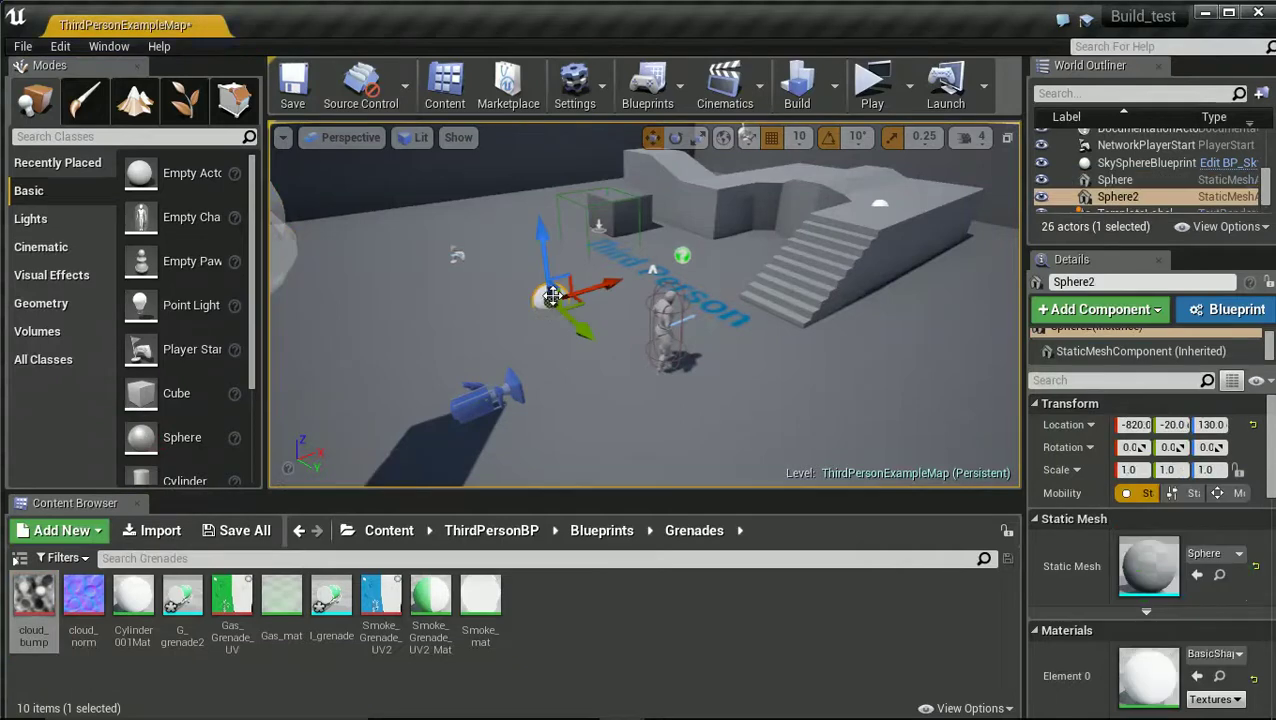
{"action": "key", "text": "e"}
{"action": "key", "text": "r"}
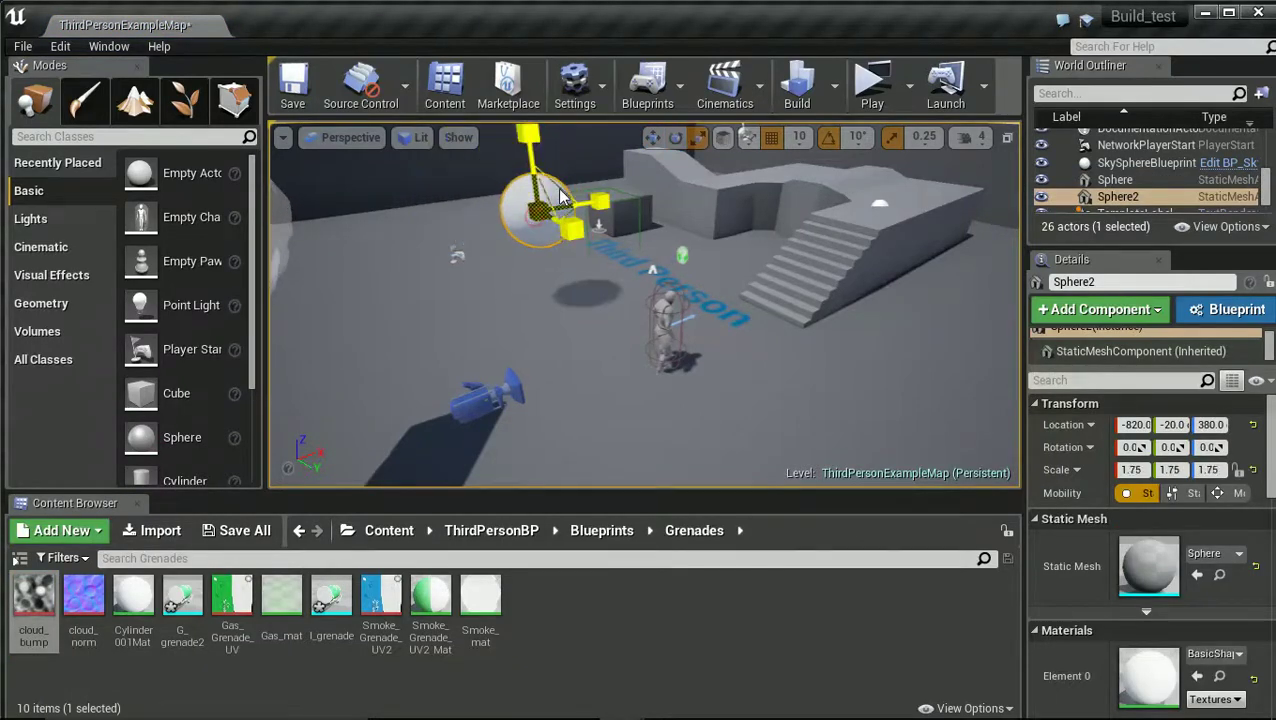
Apply the Gas_mat material from the Grenades folder to the newly placed sphere.
{"action": "left_click", "coordinate": [586, 654]}
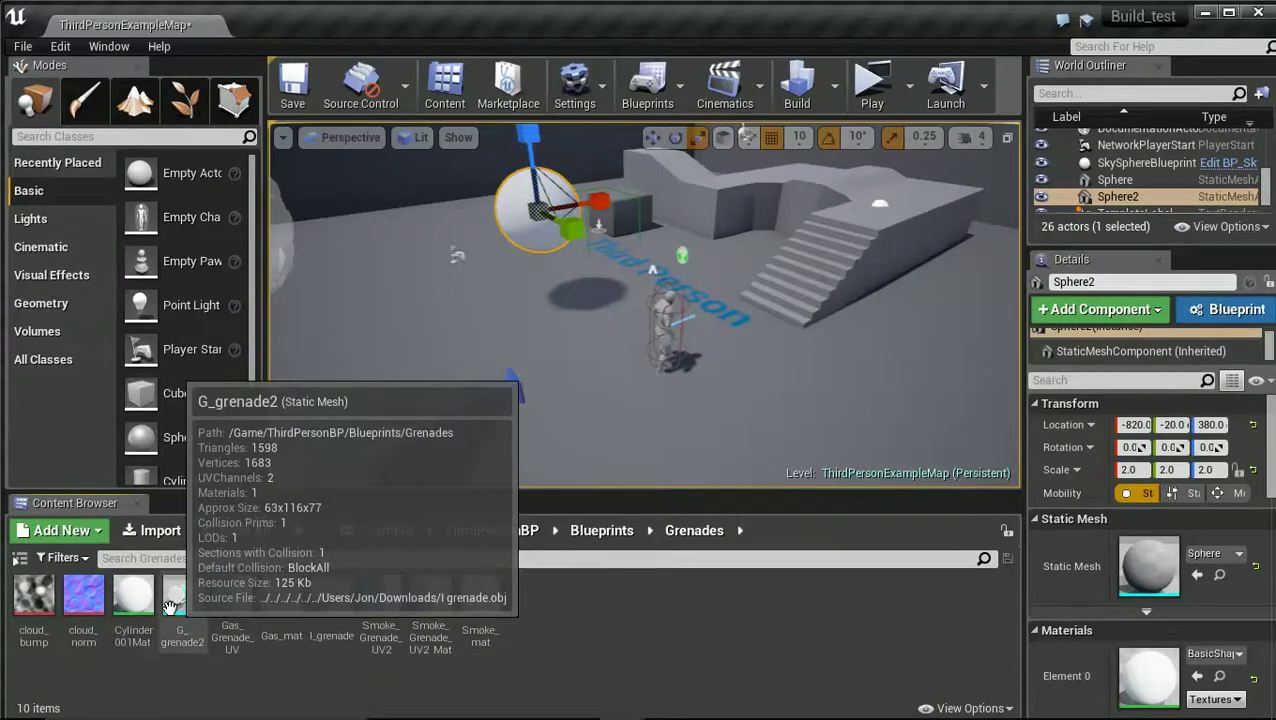
{"action": "left_click", "coordinate": [282, 600]}
{"action": "left_click_drag", "start_coordinate": [282, 604], "coordinate": [545, 222]}
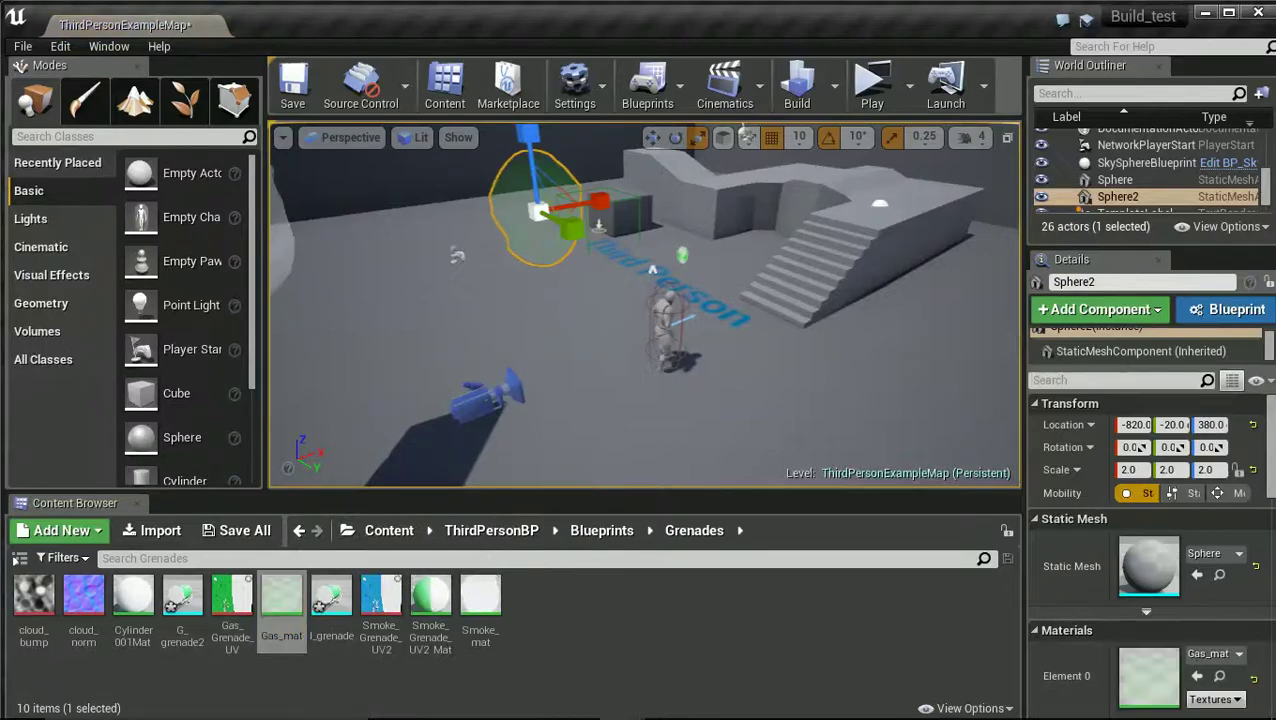
Playtest the level and examine the gas sphere's colour and animated deformation in the game and close up in the viewport.
{"action": "left_click", "coordinate": [866, 90]}
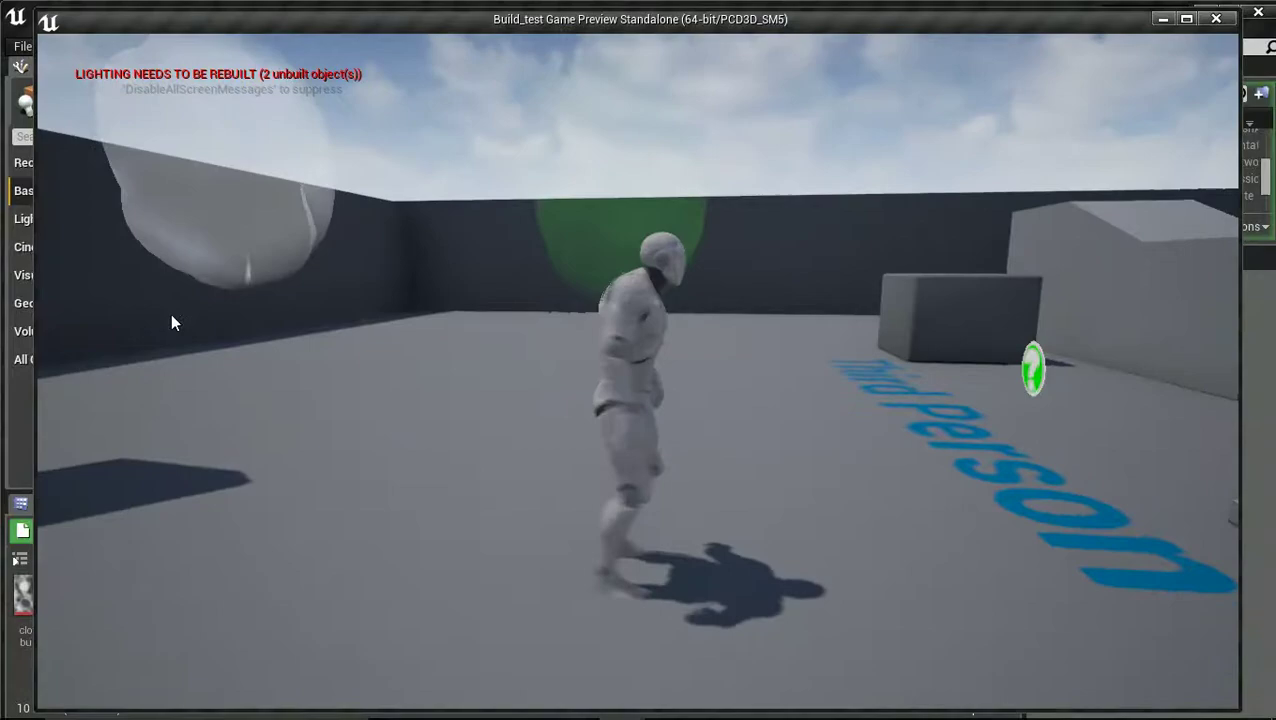
{"action": "key", "text": "w"}
{"action": "key", "text": "a"}
{"action": "key", "text": "s"}
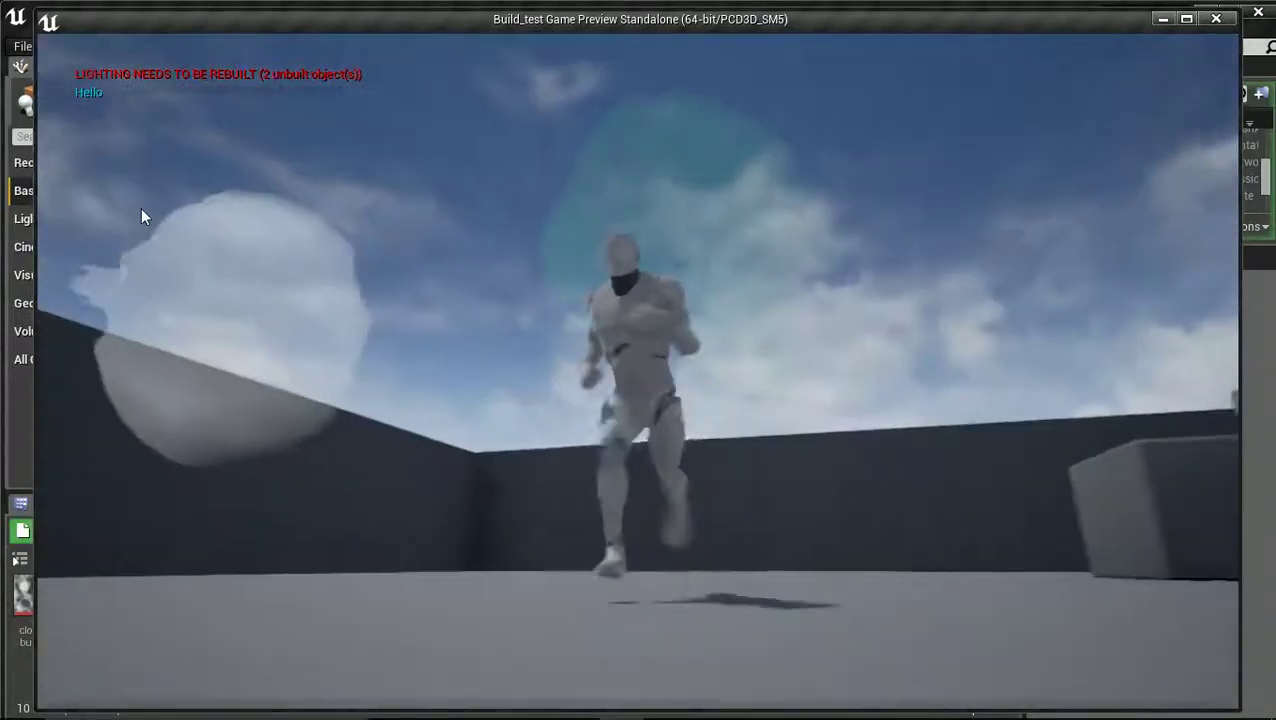
{"action": "key", "text": "d"}
{"action": "key", "text": "w"}
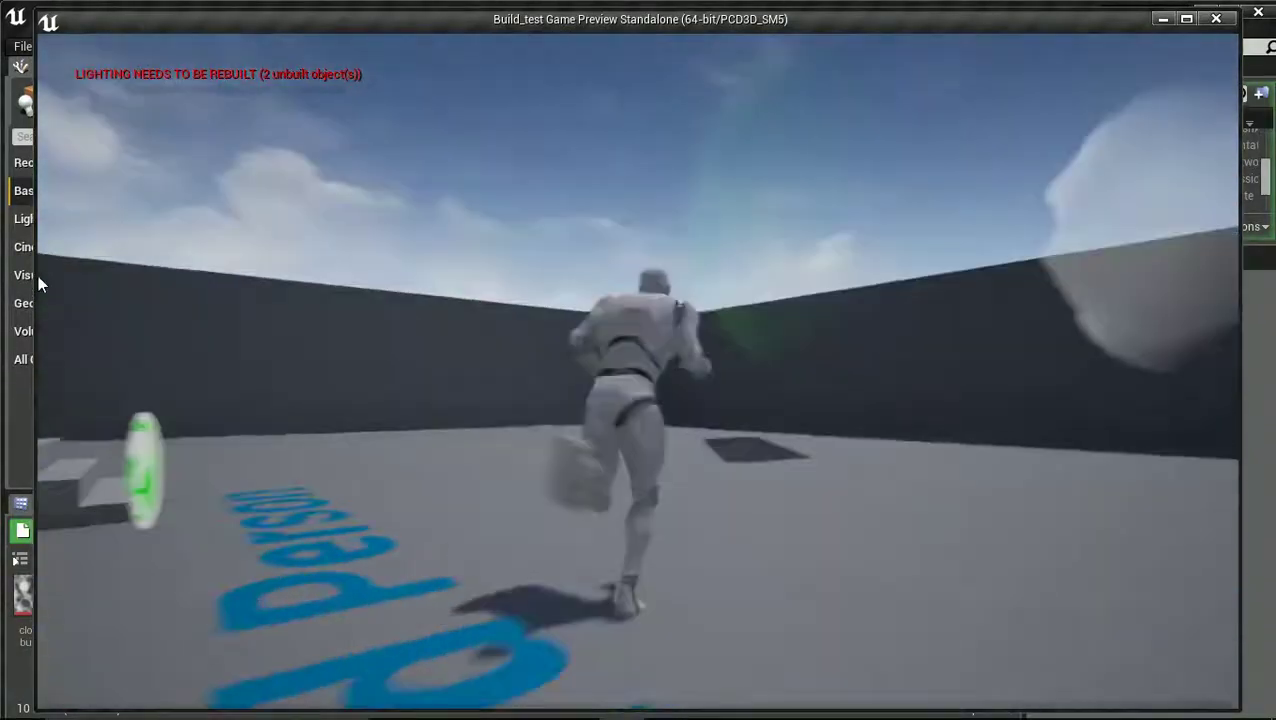
{"action": "key", "text": "a"}
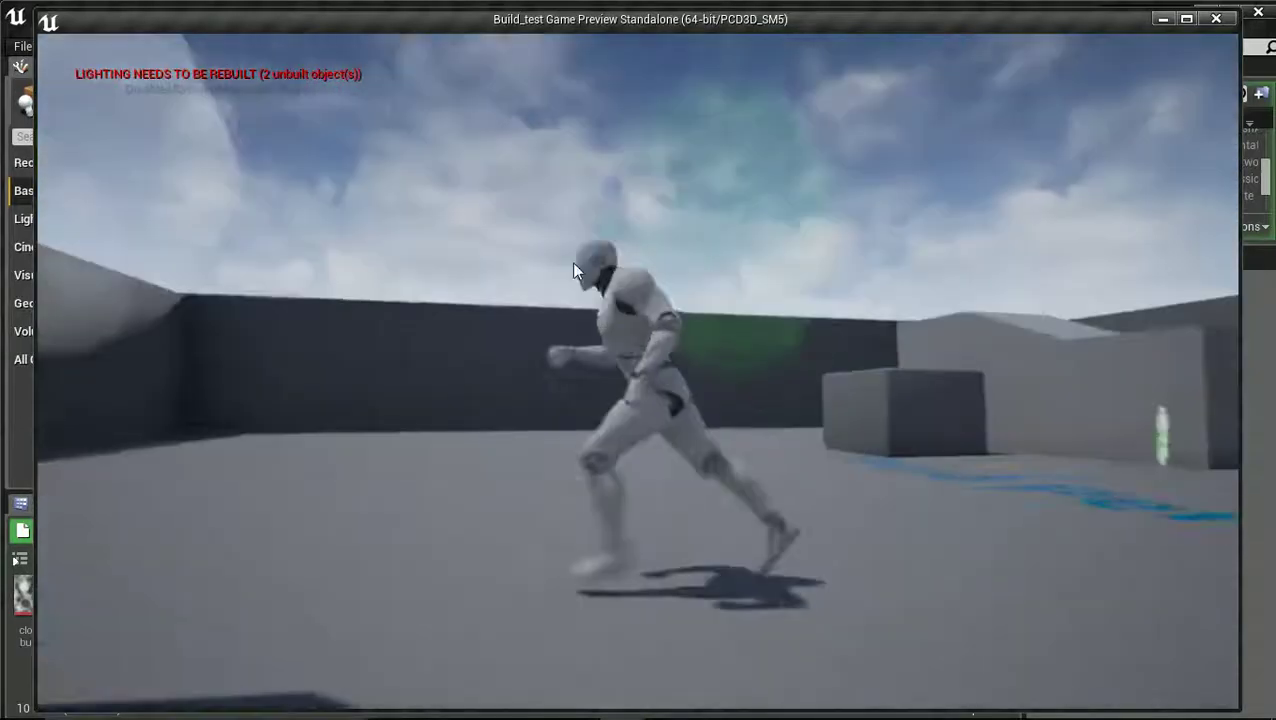
{"action": "key", "text": "s"}
{"action": "key", "text": "d"}
{"action": "key", "text": "w"}
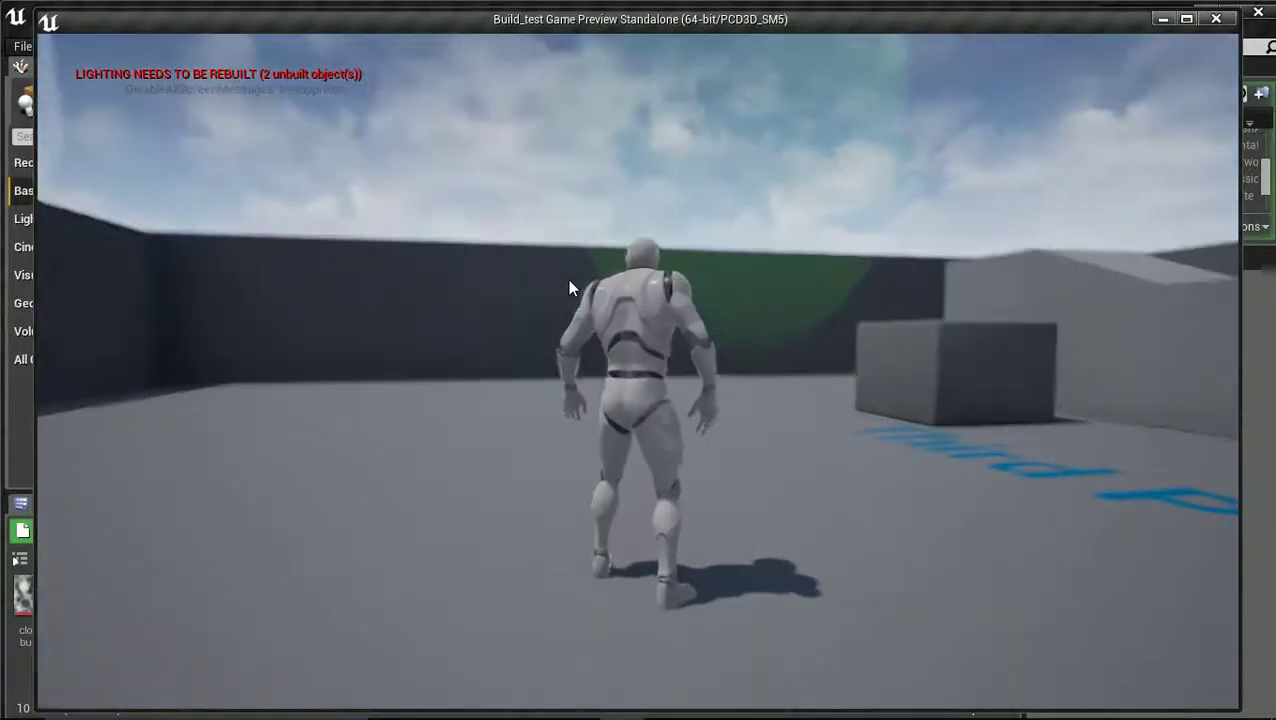
{"action": "key", "text": "d"}
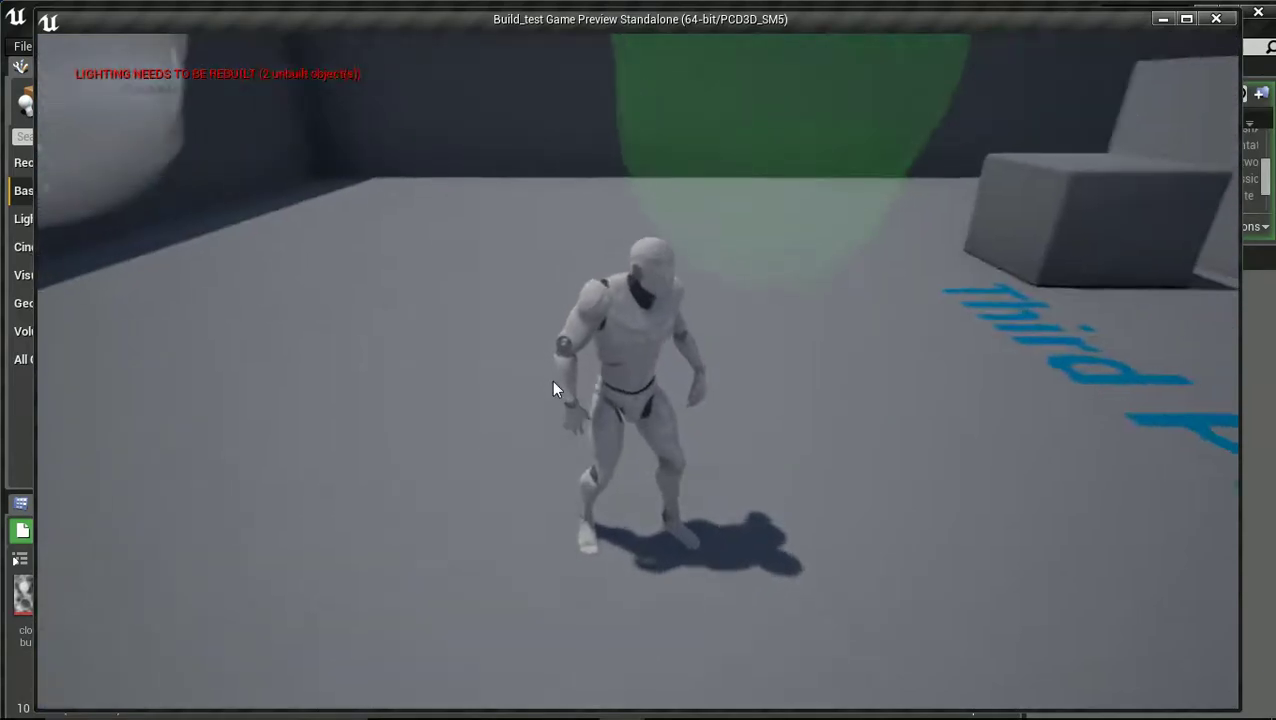
{"action": "key", "text": "Escape"}
{"action": "right_click_drag", "start_coordinate": [553, 383], "coordinate": [515, 325]}
{"action": "key", "text": "w"}
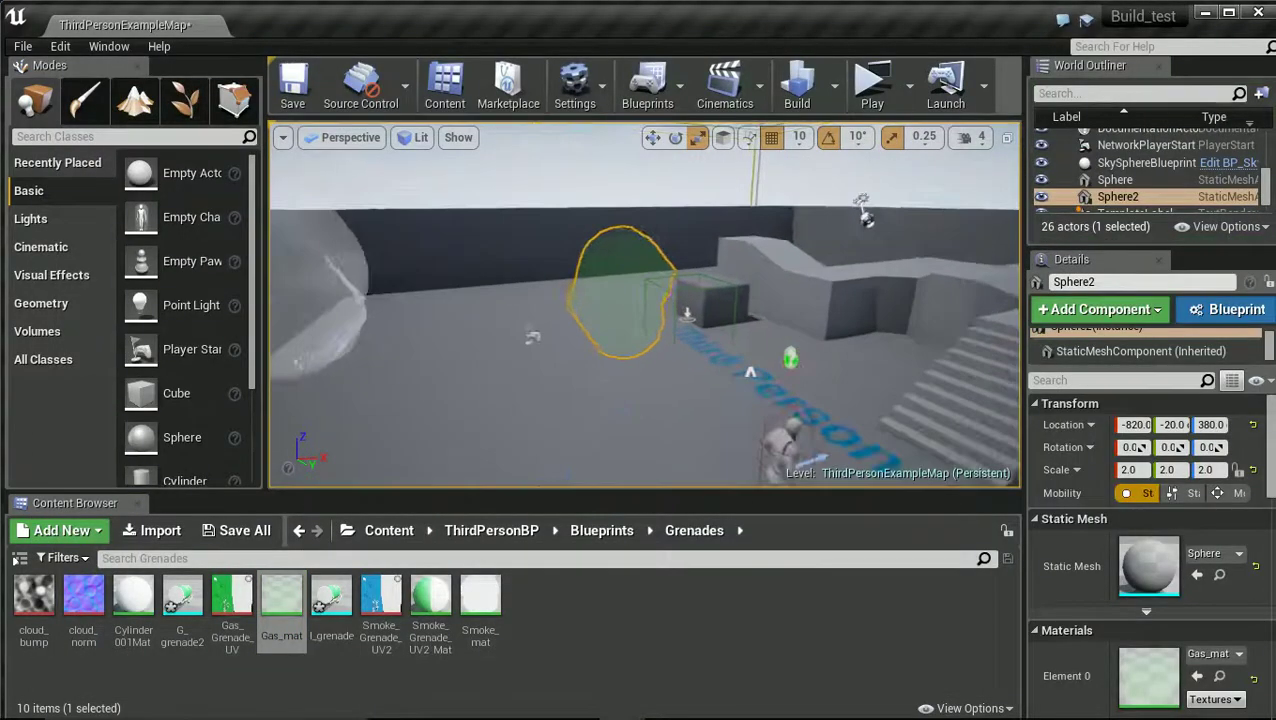
{"action": "scroll", "coordinate": [644, 304], "scroll_direction": "up", "scroll_amount": 6}
{"action": "scroll", "coordinate": [644, 304], "scroll_direction": "down", "scroll_amount": 2}
{"action": "right_click_drag", "start_coordinate": [644, 304], "coordinate": [602, 297]}
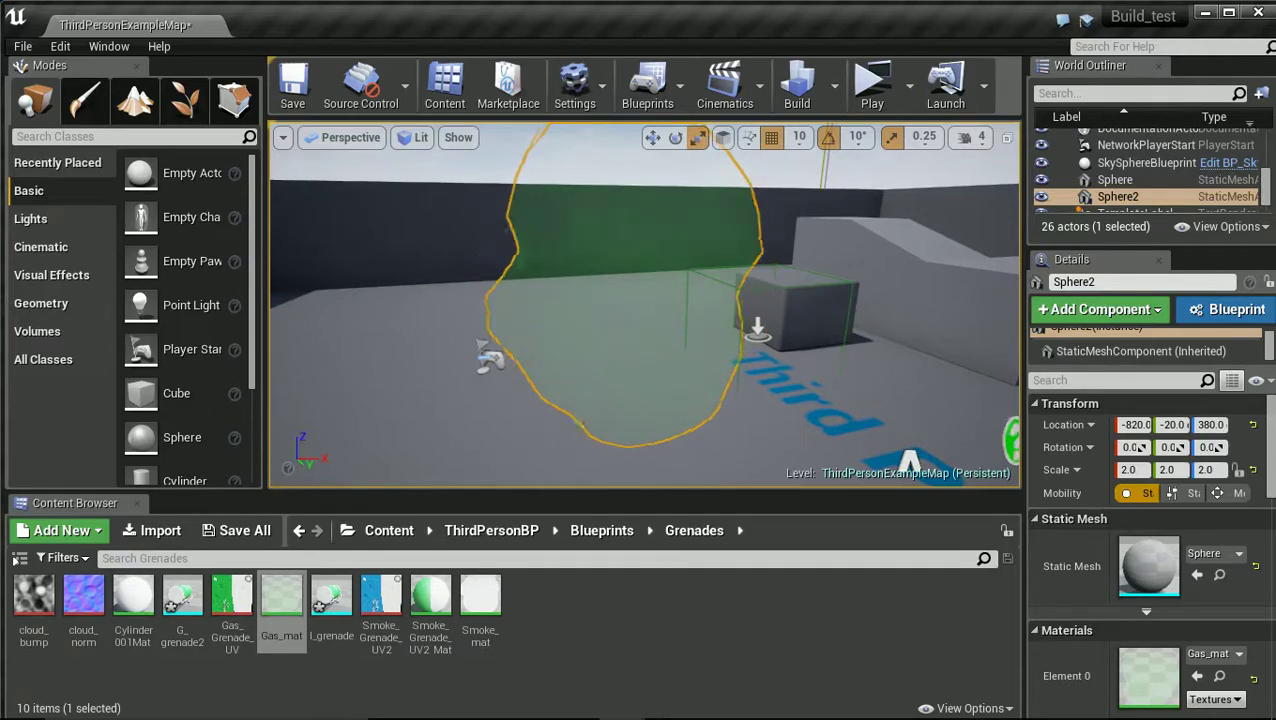
Return to the Gas_mat material editor and maximize its window.
{"action": "key", "text": "alt+Tab"}
{"action": "left_click_drag", "start_coordinate": [1120, 221], "coordinate": [585, 66]}
{"action": "double_click", "coordinate": [585, 66]}
{"action": "right_click_drag", "start_coordinate": [742, 362], "coordinate": [744, 290]}
{"action": "scroll", "coordinate": [738, 316], "scroll_direction": "up", "scroll_amount": 1}
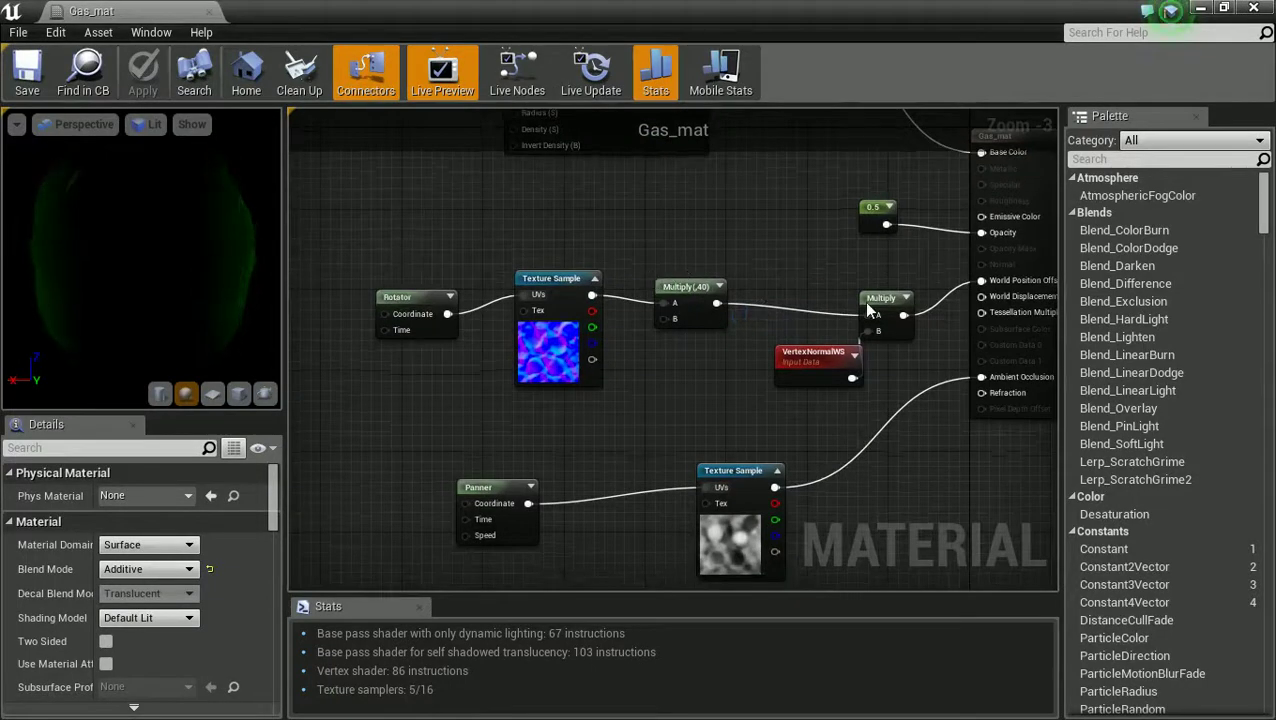
Move the second Multiply node up and connect a new Constant with value 10 to the Tessellation Multiplier input.
{"action": "left_click_drag", "start_coordinate": [873, 308], "coordinate": [843, 268]}
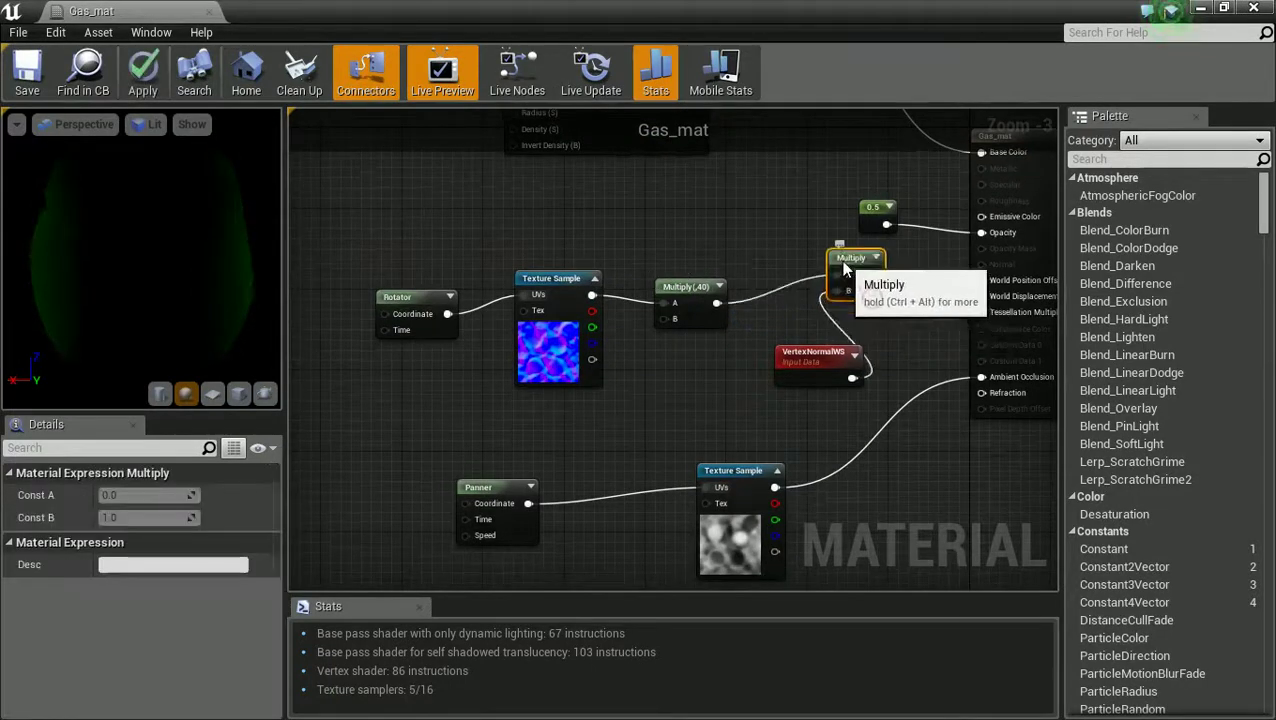
{"action": "left_click", "coordinate": [920, 325]}
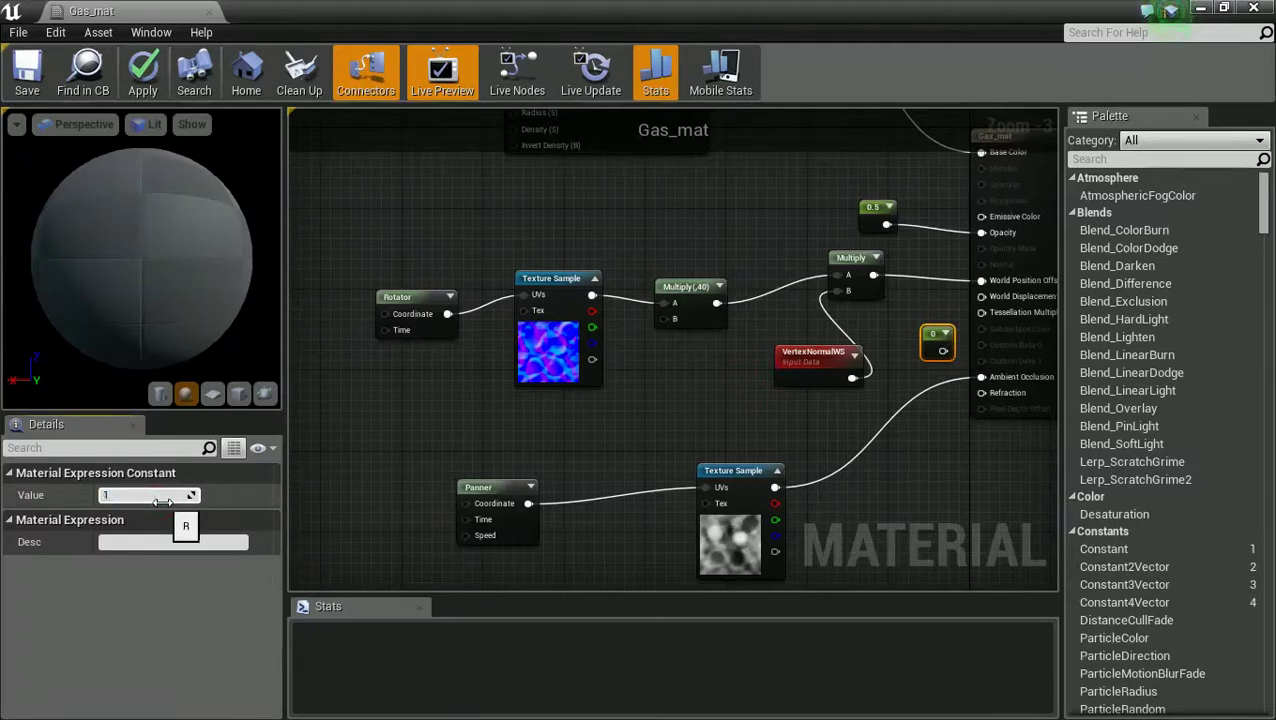
{"action": "left_click_drag", "start_coordinate": [937, 337], "coordinate": [981, 312]}
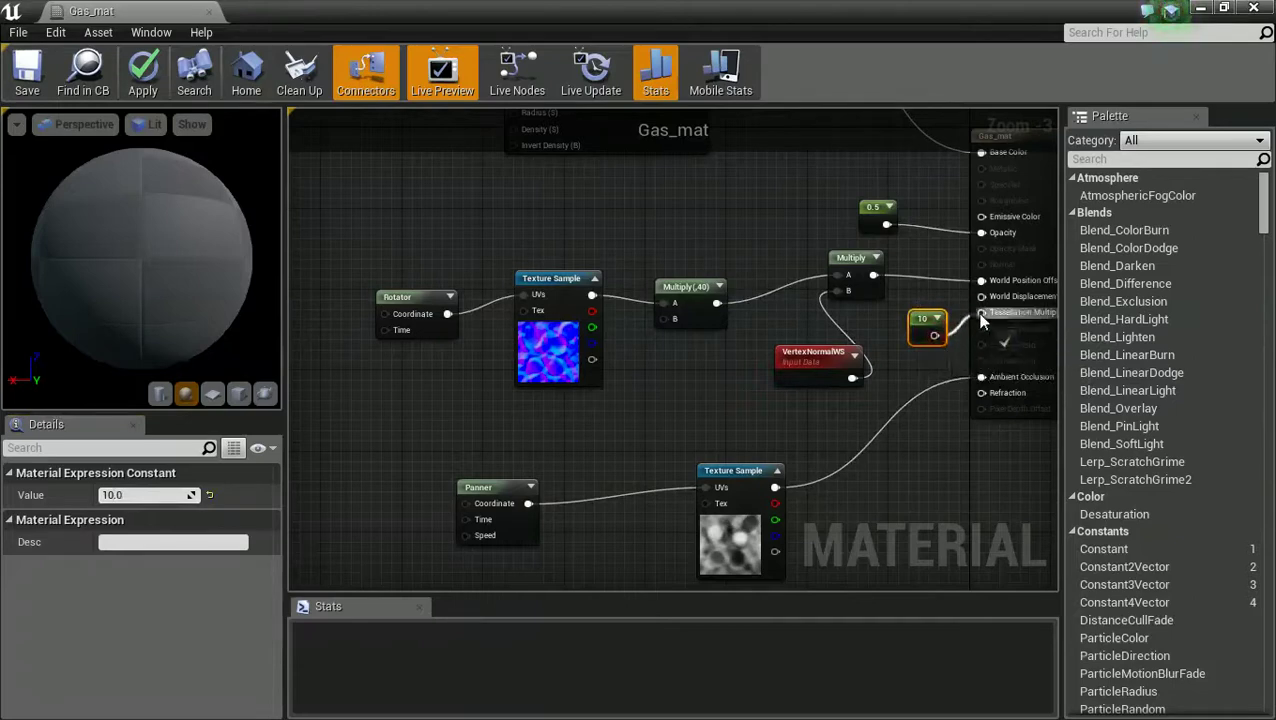
Set Const B to 45 on the Multiply node fed by the blue normal Texture Sample.
{"action": "left_click", "coordinate": [678, 297]}
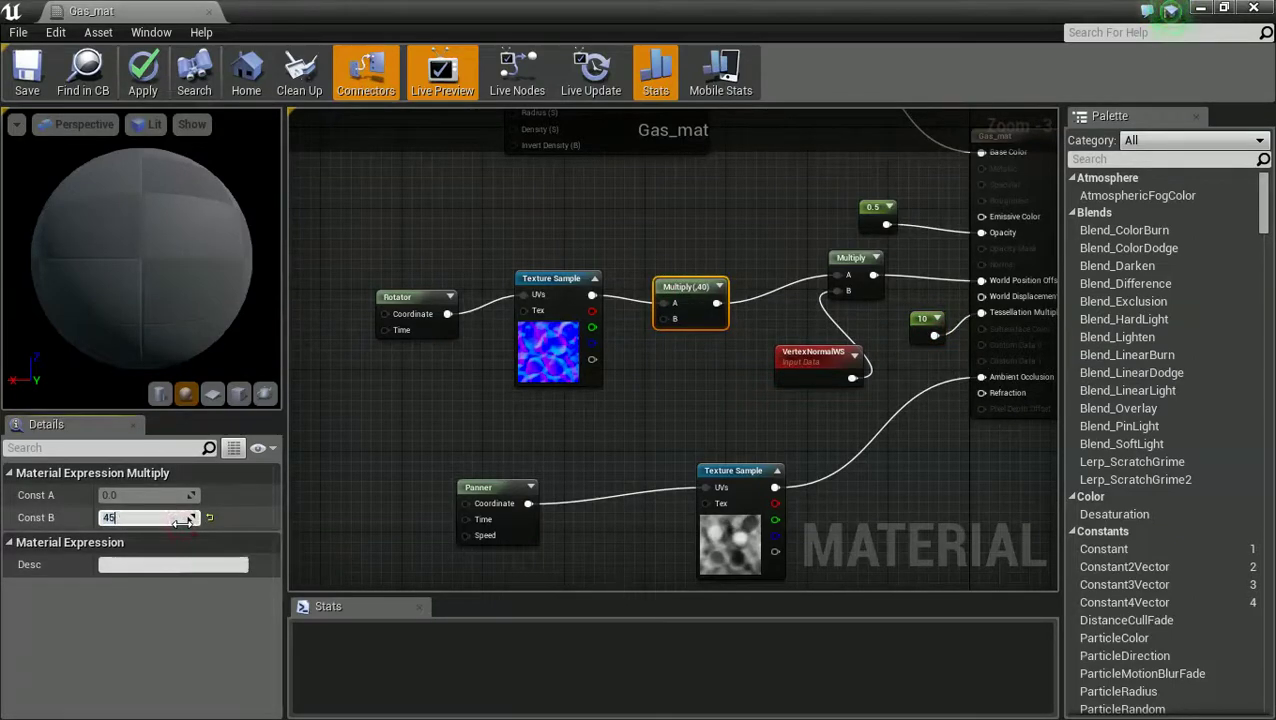
{"action": "key", "text": "Return"}
{"action": "left_click", "coordinate": [652, 434]}
Edit the Rotator's speed, set the Panner's Speed Y to 0.5 and edit its Speed X.
{"action": "left_click", "coordinate": [490, 490]}
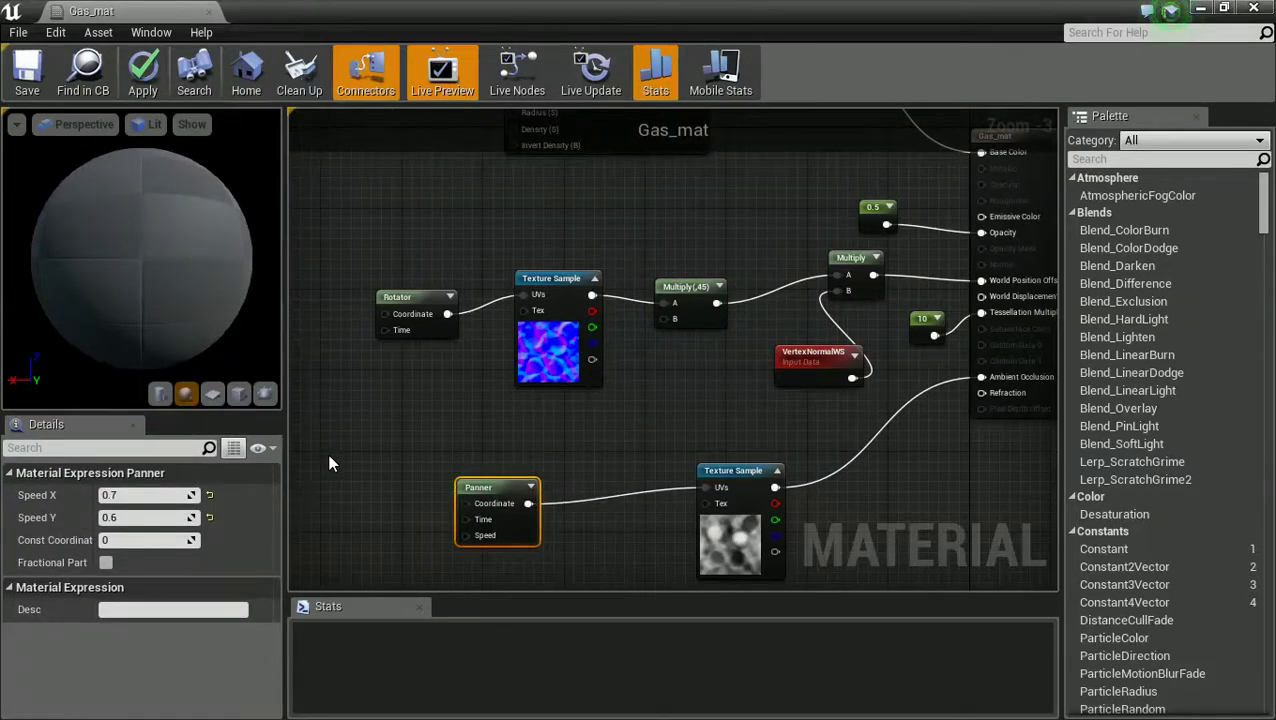
{"action": "left_click", "coordinate": [405, 298]}
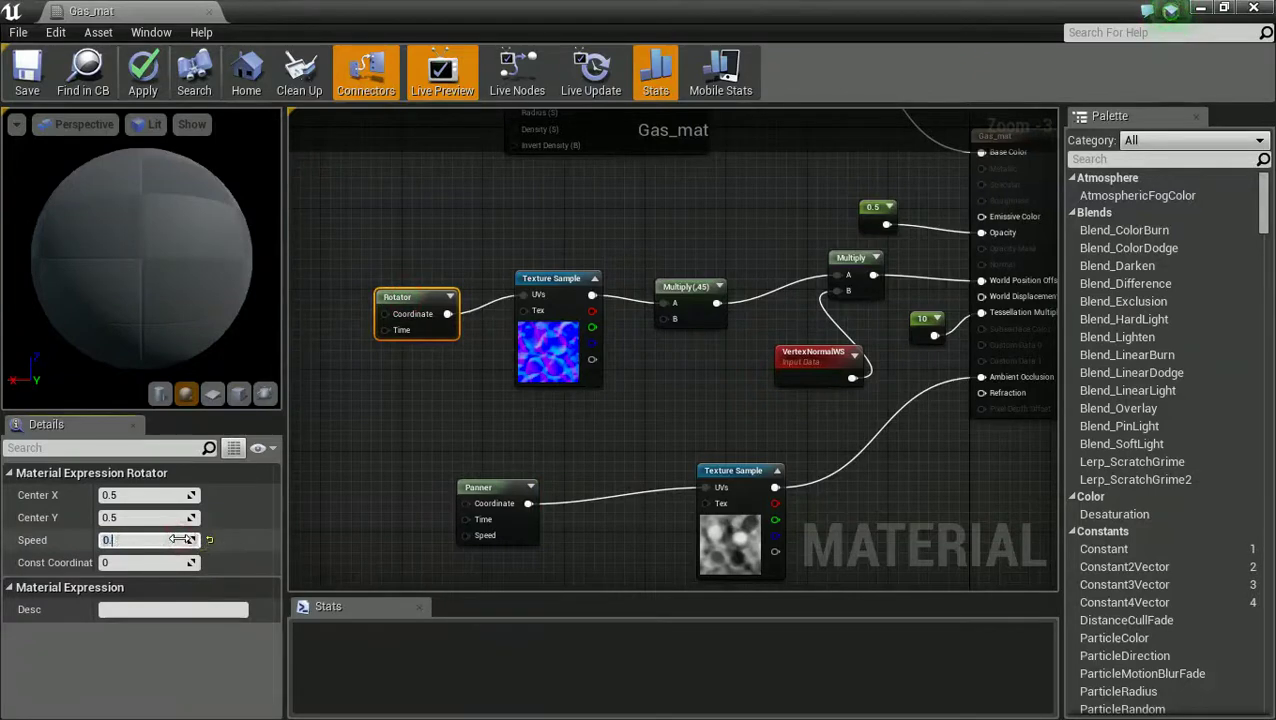
{"action": "left_click", "coordinate": [472, 490]}
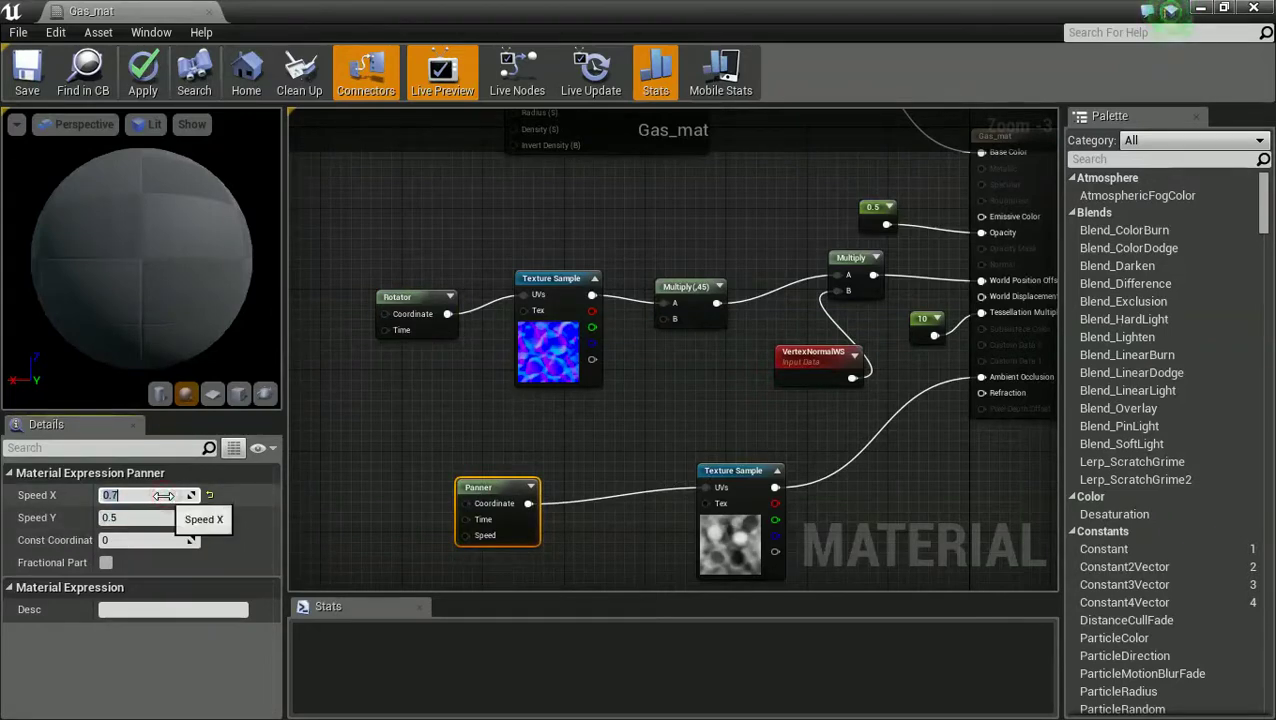
Set the Constant feeding Opacity to 0.7, then save the material and close its editor.
{"action": "left_click", "coordinate": [870, 207]}
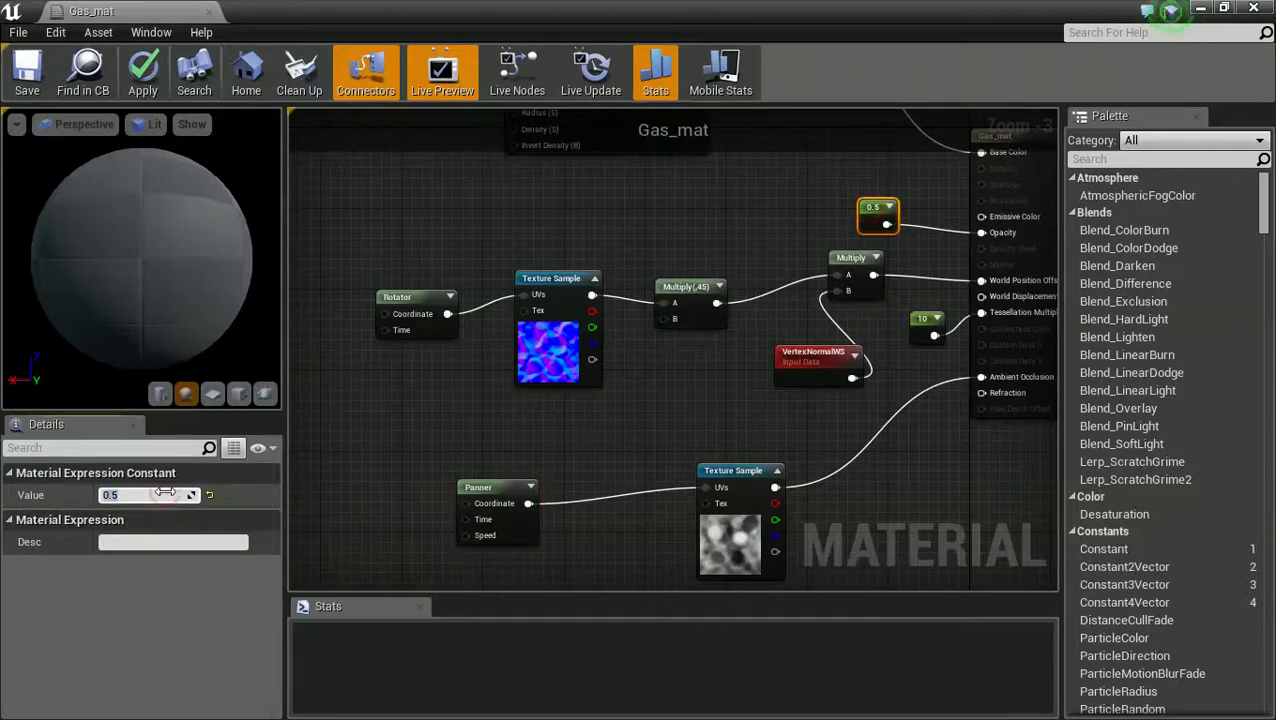
{"action": "type", "text": "0.7"}
{"action": "left_click", "coordinate": [740, 198]}
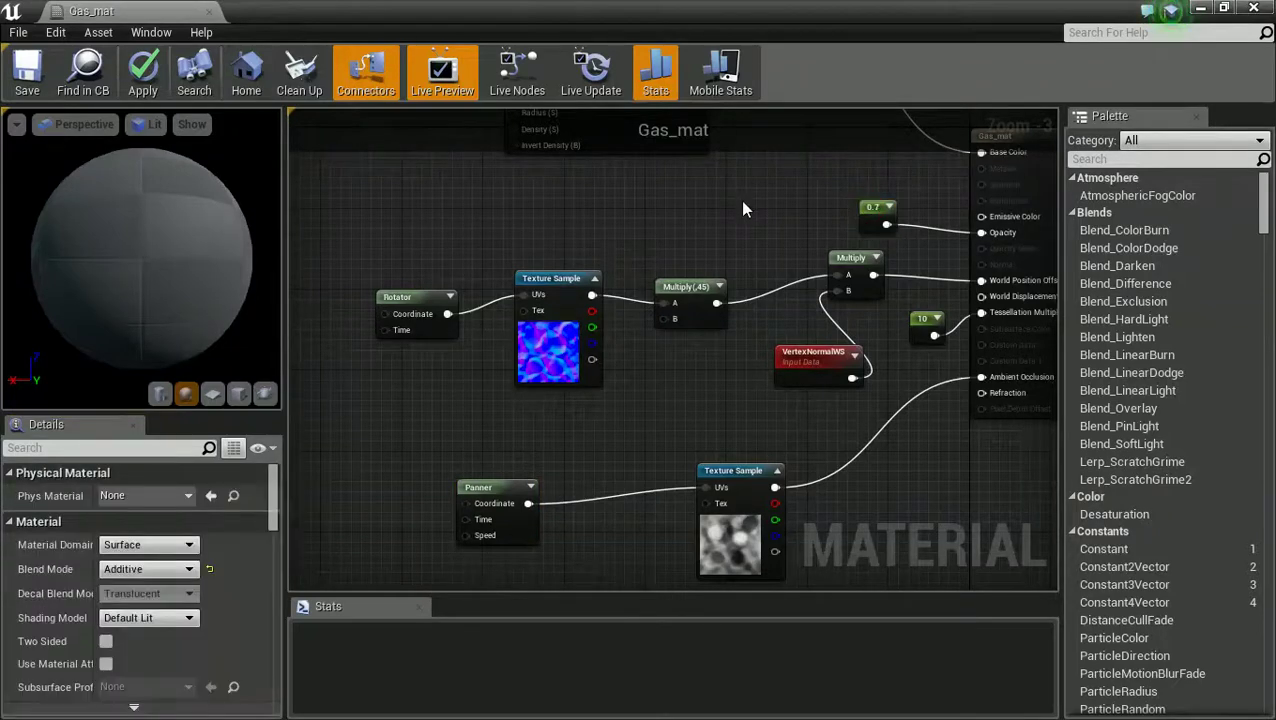
{"action": "right_click_drag", "start_coordinate": [740, 198], "coordinate": [683, 268]}
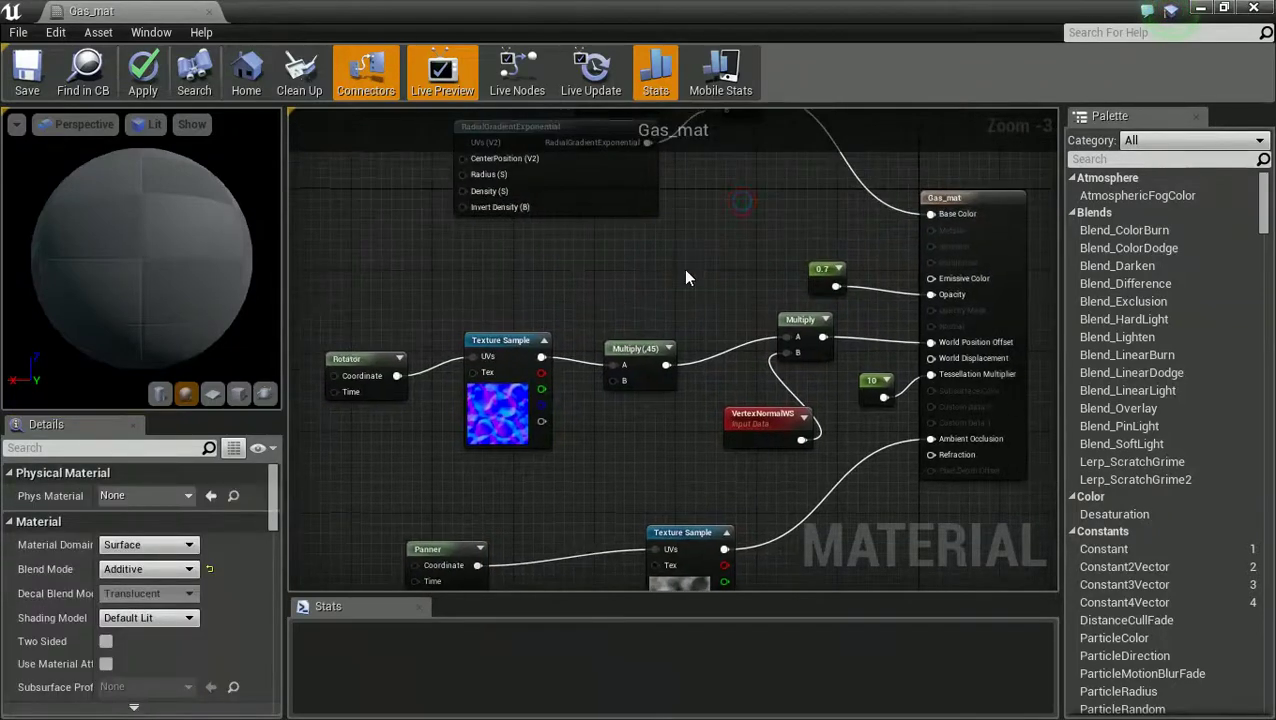
{"action": "left_click", "coordinate": [28, 72]}
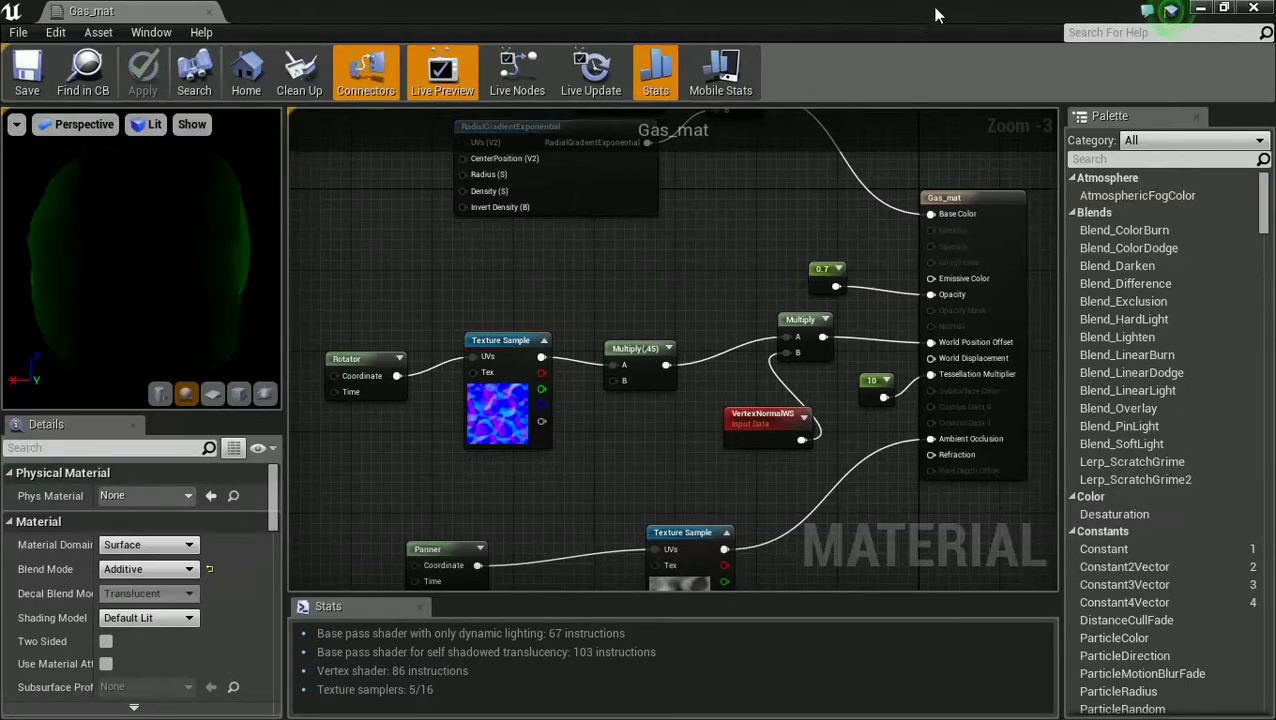
{"action": "left_click", "coordinate": [1253, 8]}
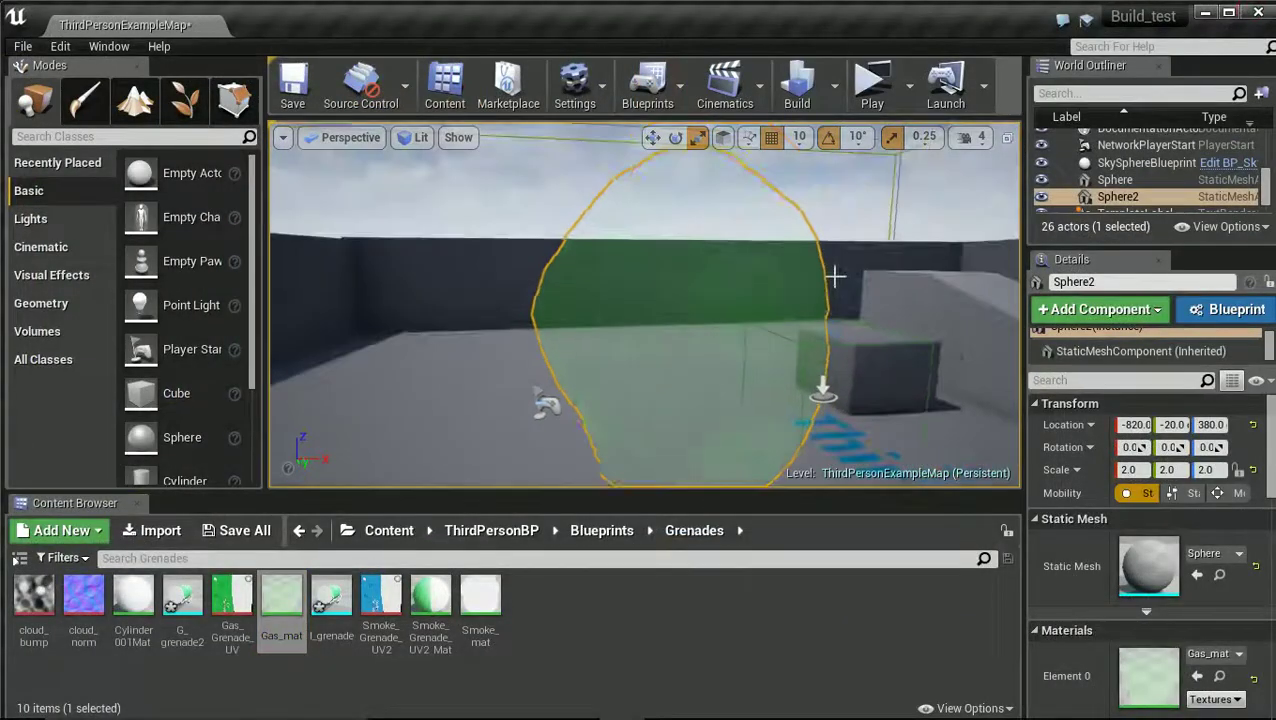
Playtest the level and walk around the gas sphere to examine its opacity and deformation from several sides.
{"action": "left_click", "coordinate": [875, 95]}
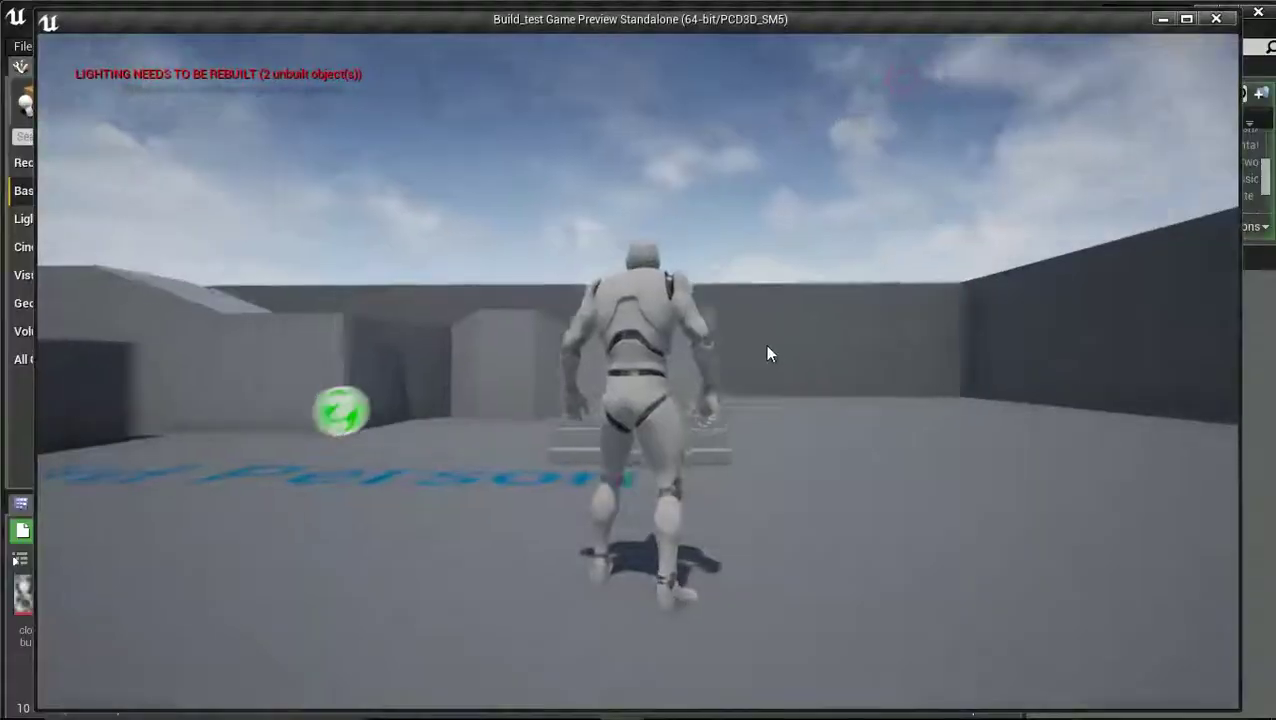
{"action": "key", "text": "w"}
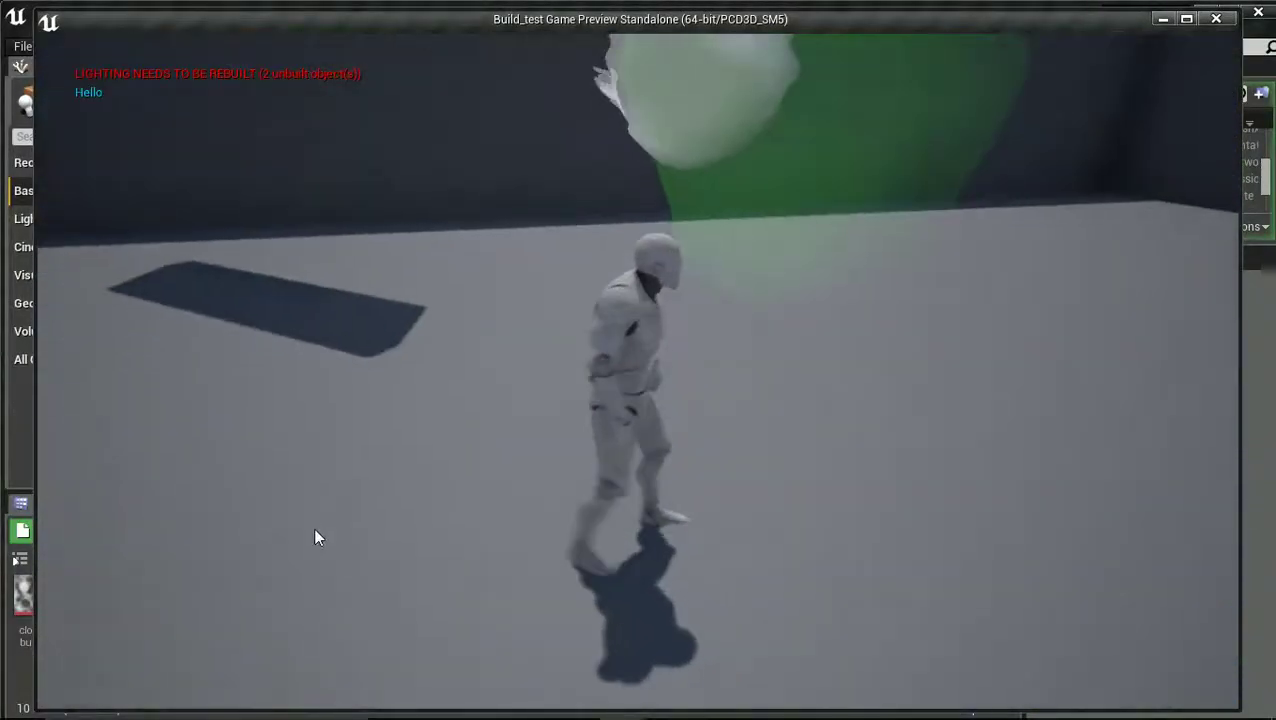
{"action": "key", "text": "d"}
{"action": "key", "text": "d"}
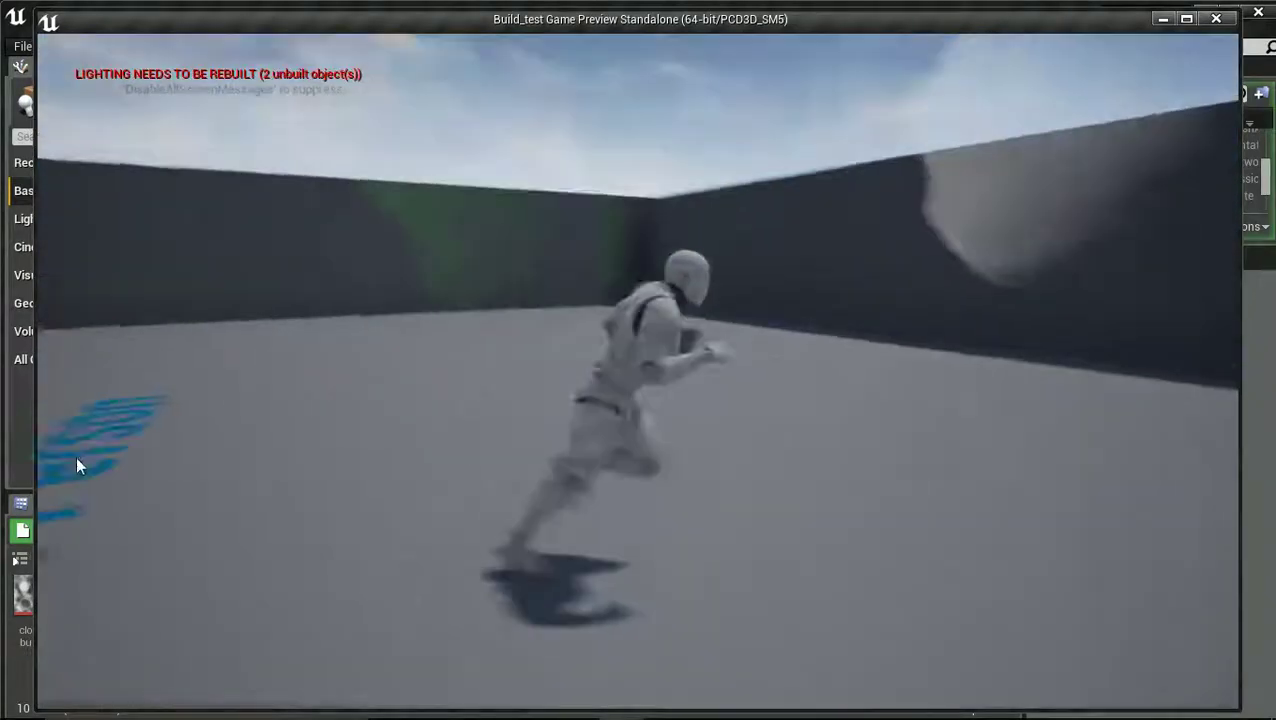
{"action": "key", "text": "d"}
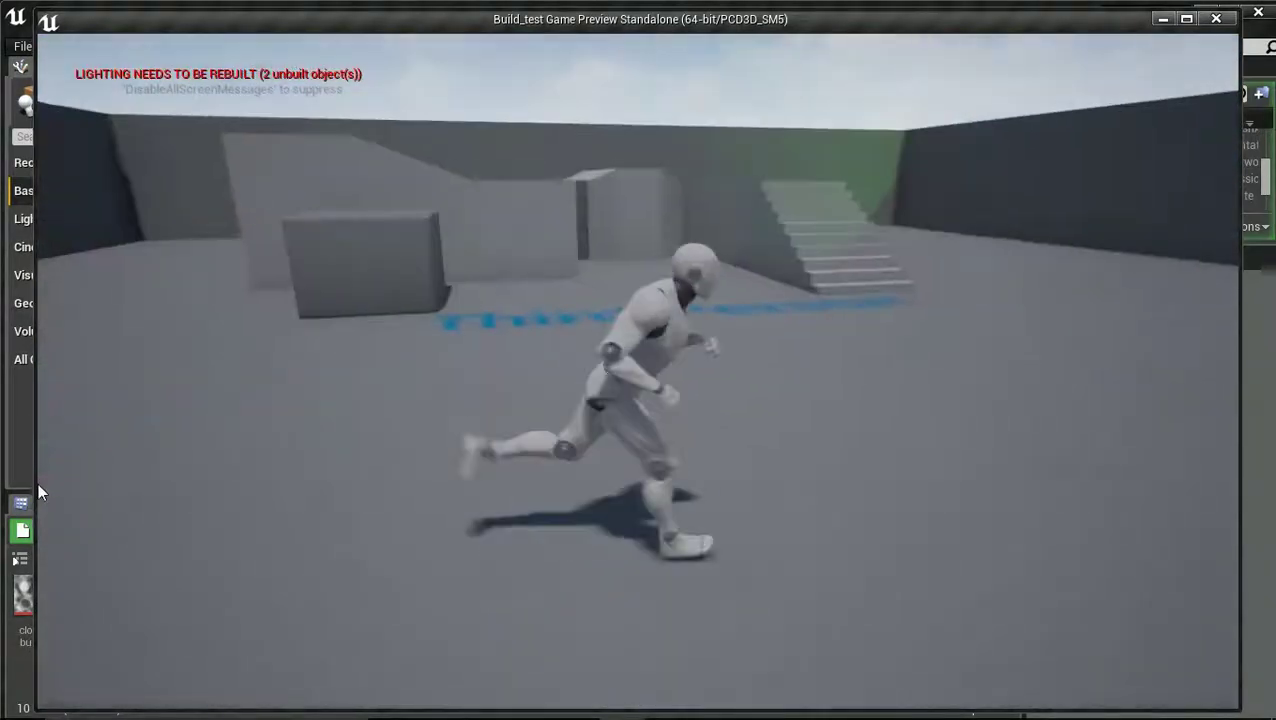
{"action": "key", "text": "d"}
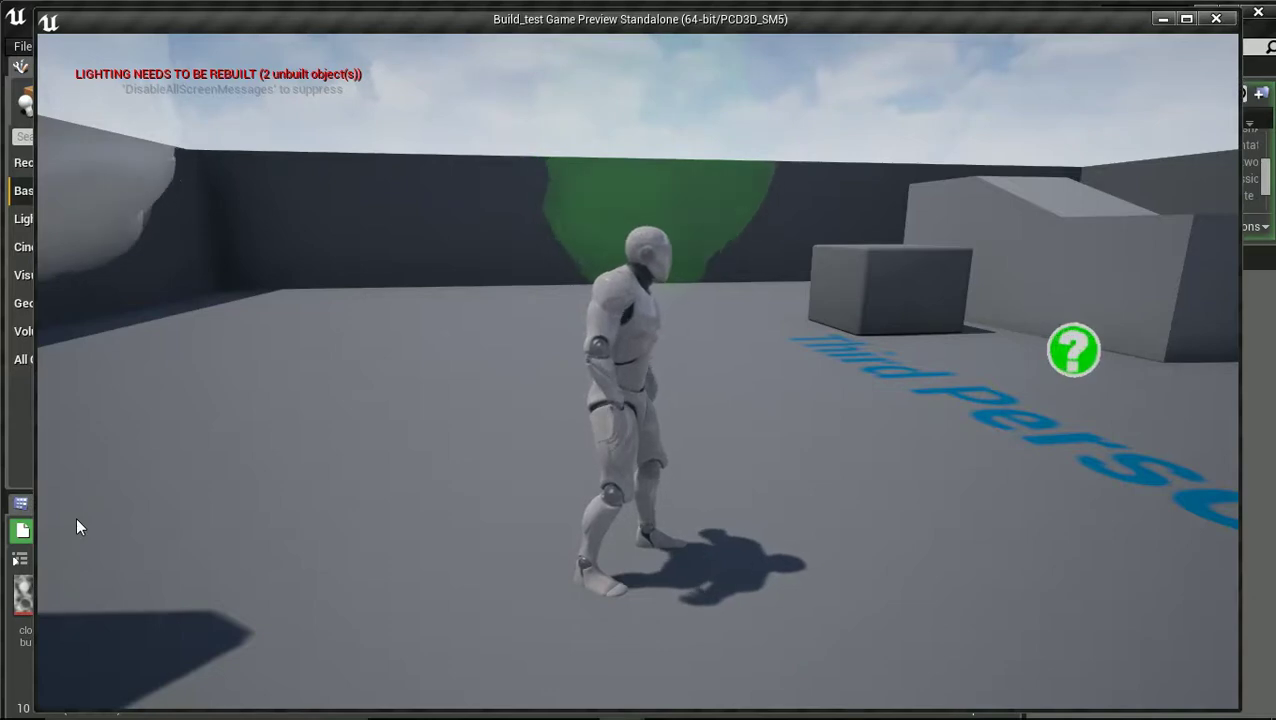
{"action": "key", "text": "Escape"}
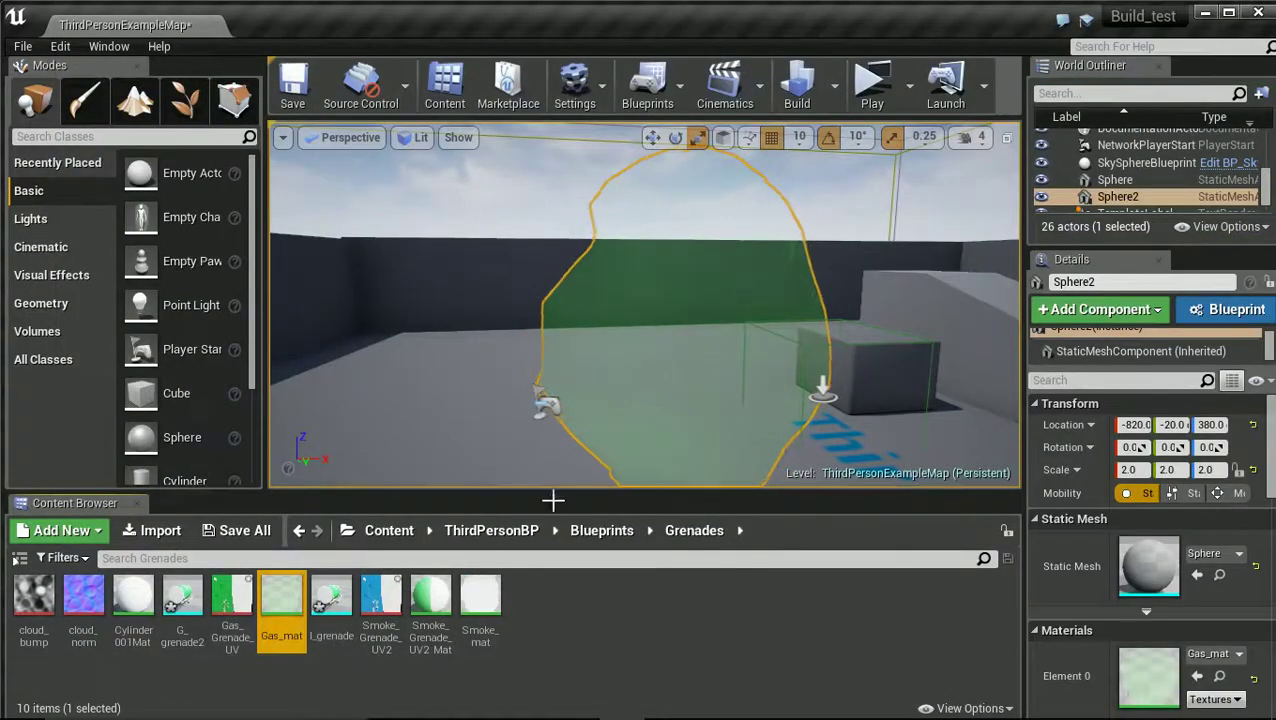
{"action": "key", "text": "alt+Tab"}
{"action": "key", "text": "alt+Tab"}
{"action": "key", "text": "alt+Tab"}
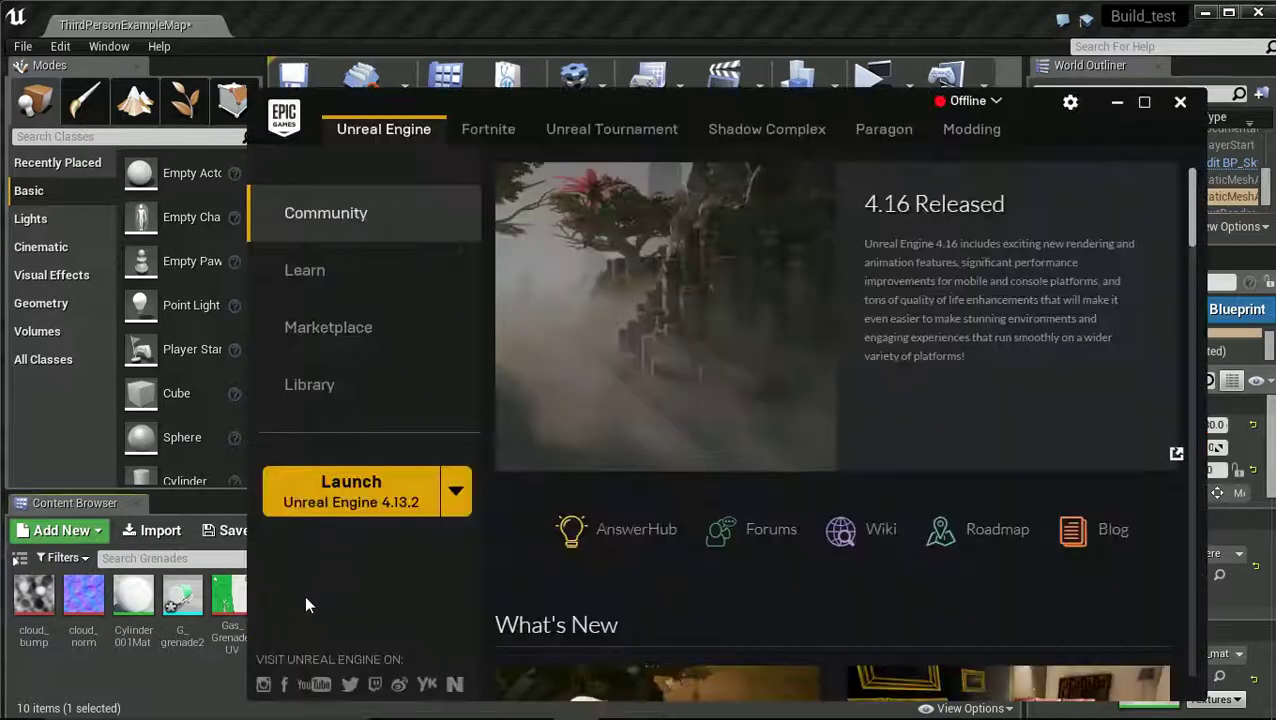
{"action": "key", "text": "alt+Tab"}
Reopen the Gas_mat material, set the Constant feeding Opacity to 0.8 and save the material.
{"action": "double_click", "coordinate": [288, 607]}
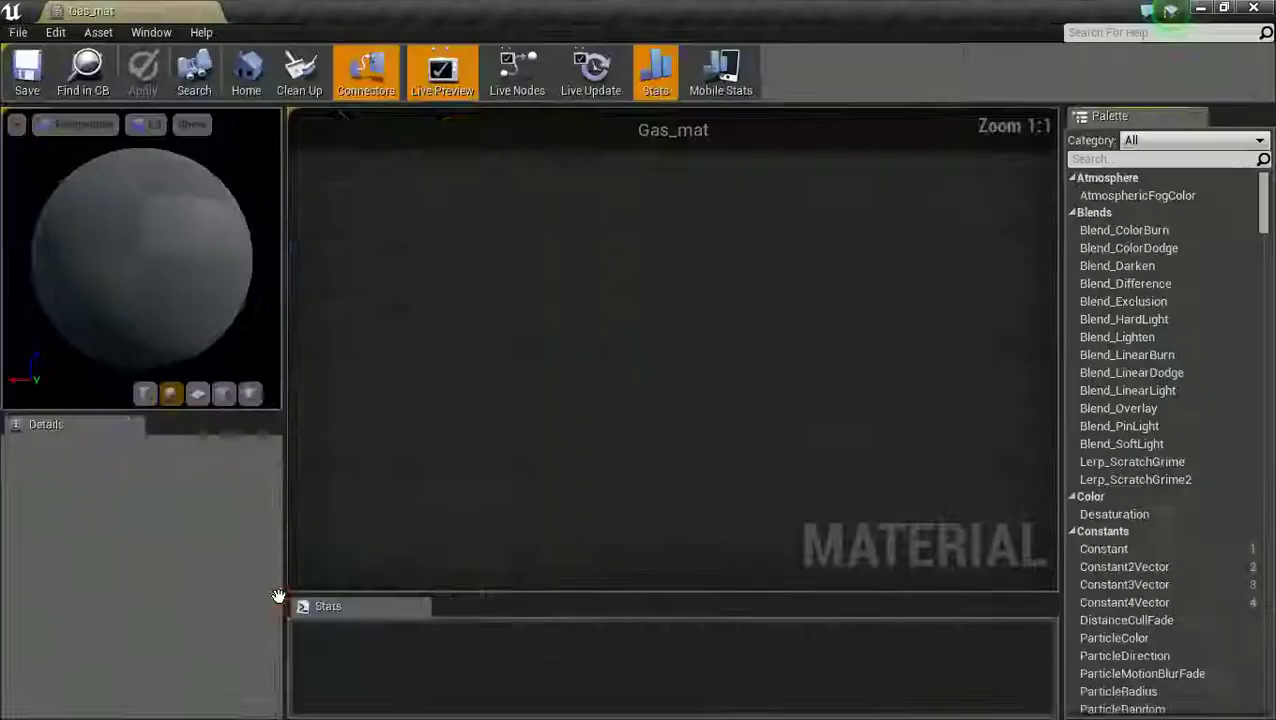
{"action": "left_click", "coordinate": [443, 246]}
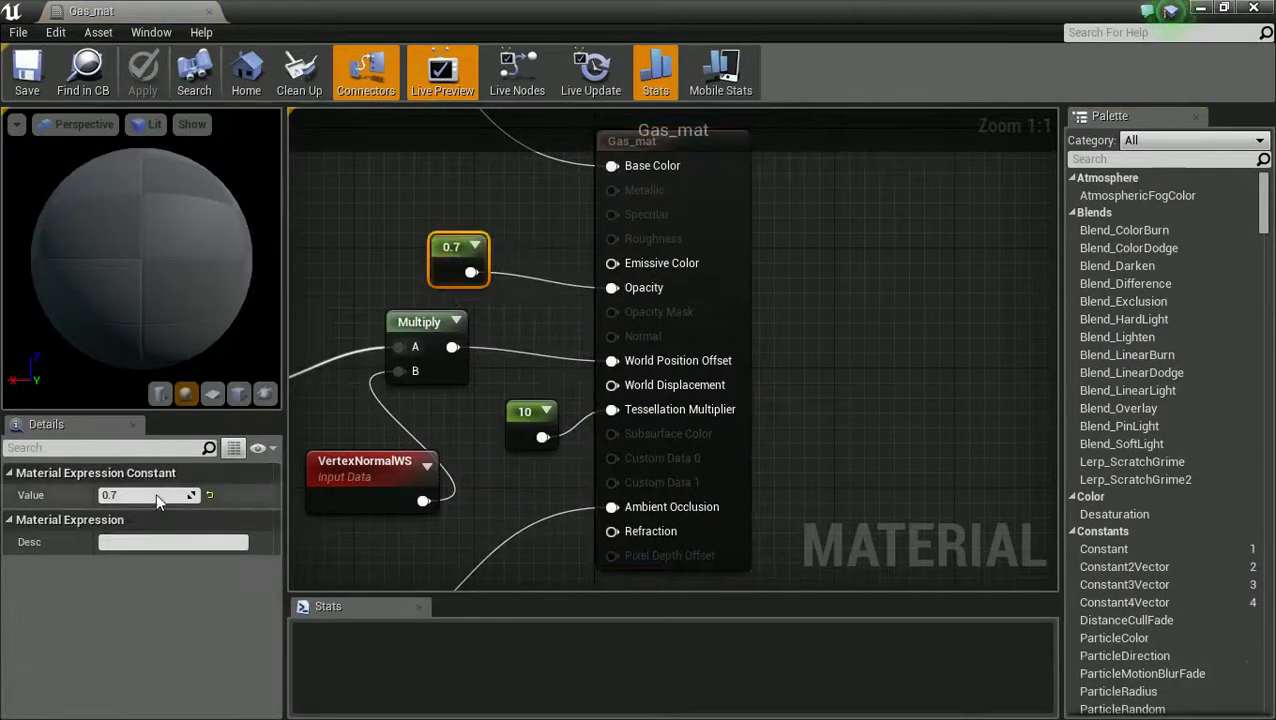
{"action": "left_click", "coordinate": [358, 232]}
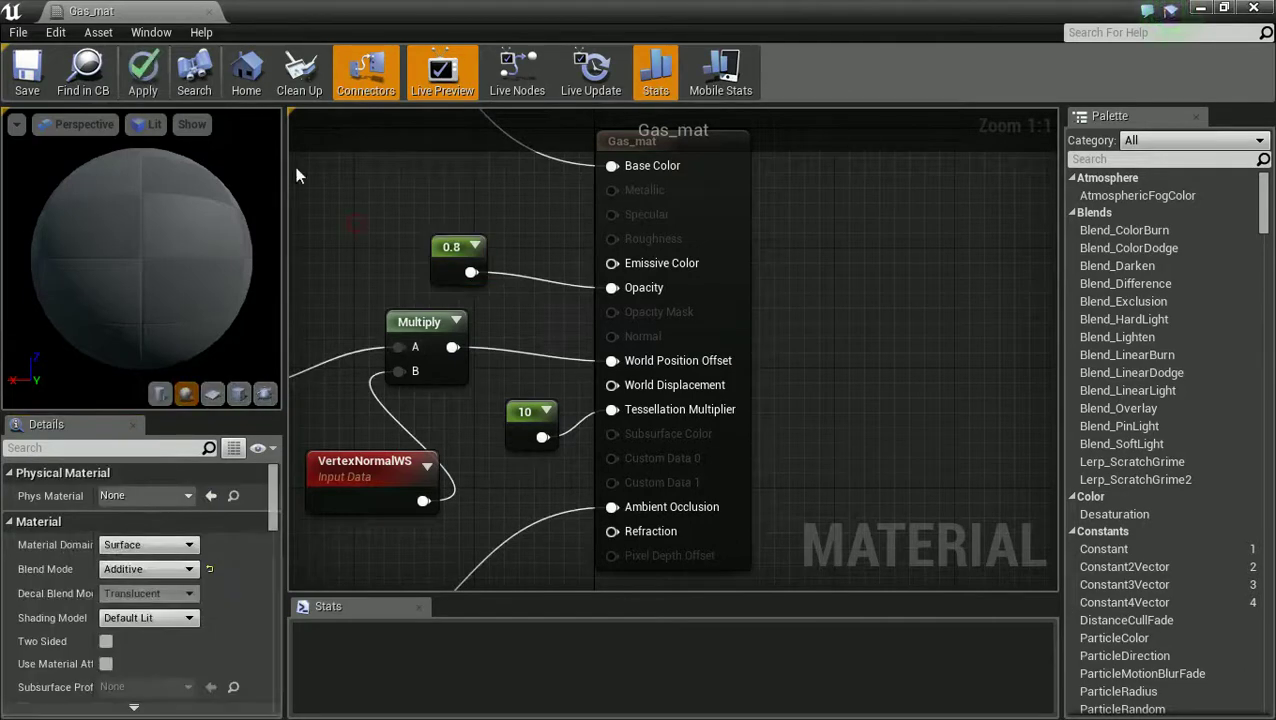
{"action": "left_click", "coordinate": [22, 68]}
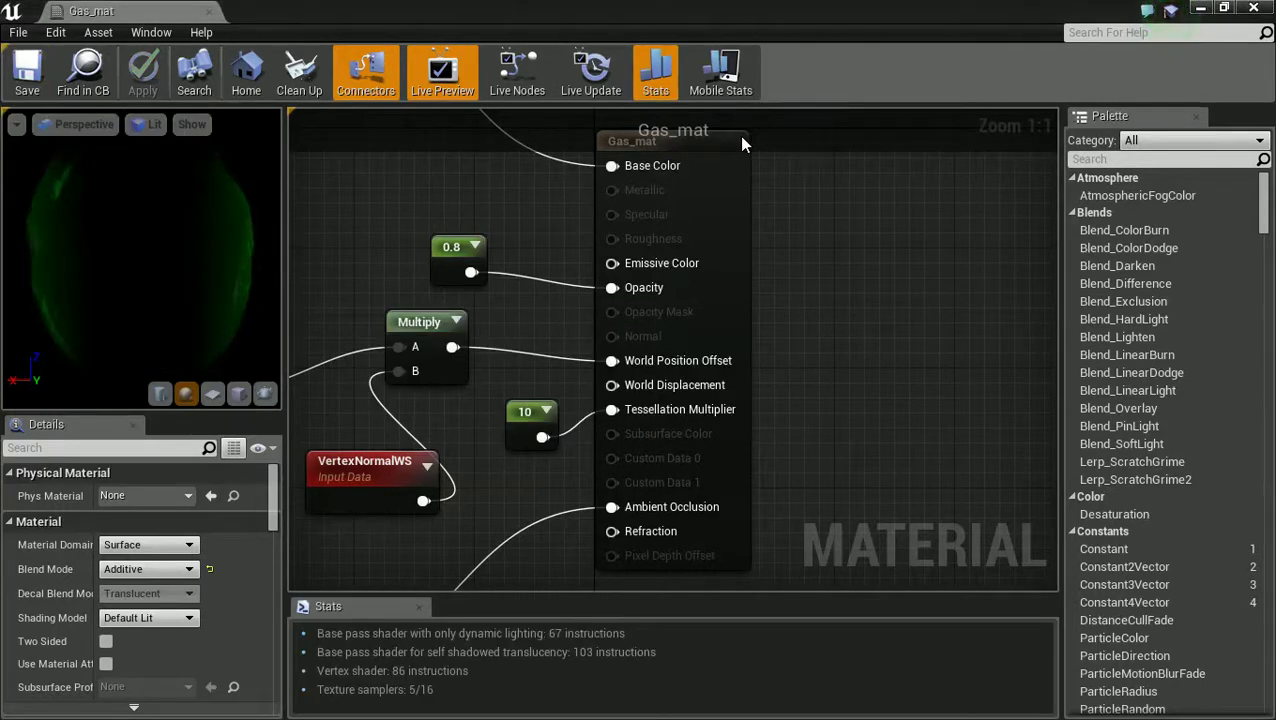
Move the material editor aside to examine the gas sphere in the level viewport, then bring the editor back and maximize it.
{"action": "double_click", "coordinate": [982, 7]}
{"action": "left_click_drag", "start_coordinate": [847, 72], "coordinate": [1210, 123]}
{"action": "right_click_drag", "start_coordinate": [848, 382], "coordinate": [803, 413]}
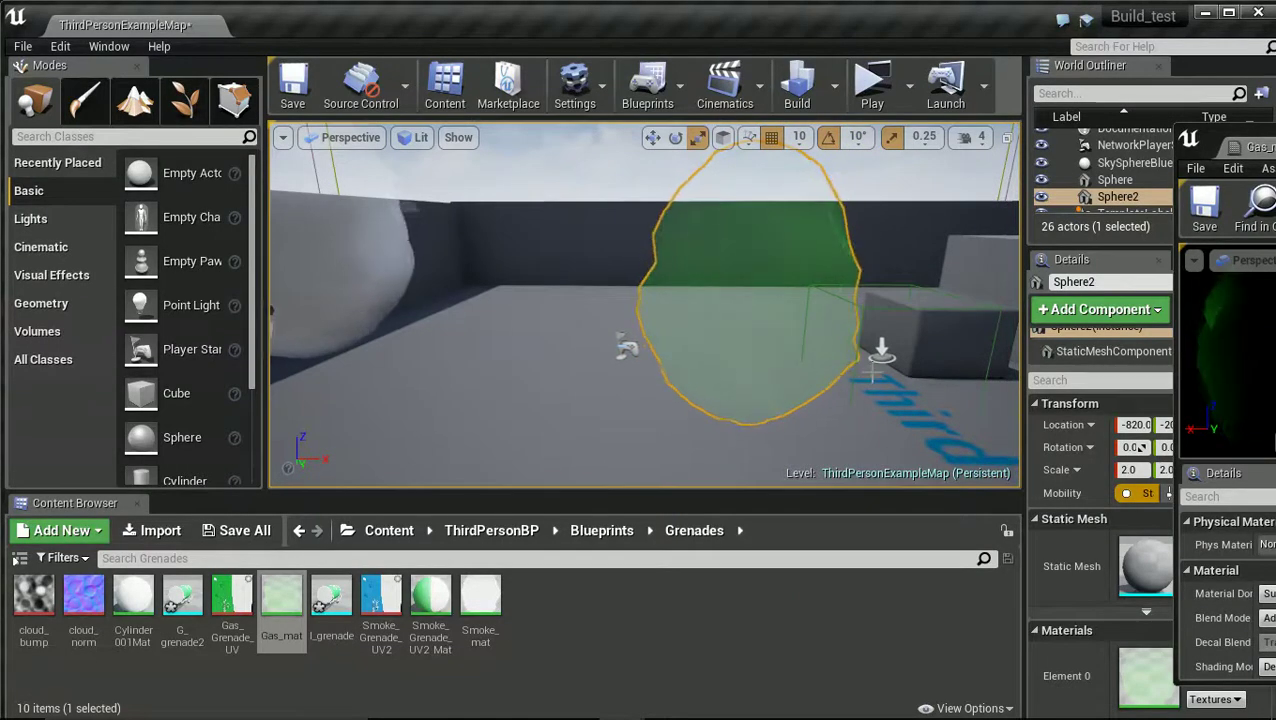
{"action": "left_click_drag", "start_coordinate": [1274, 137], "coordinate": [676, 82]}
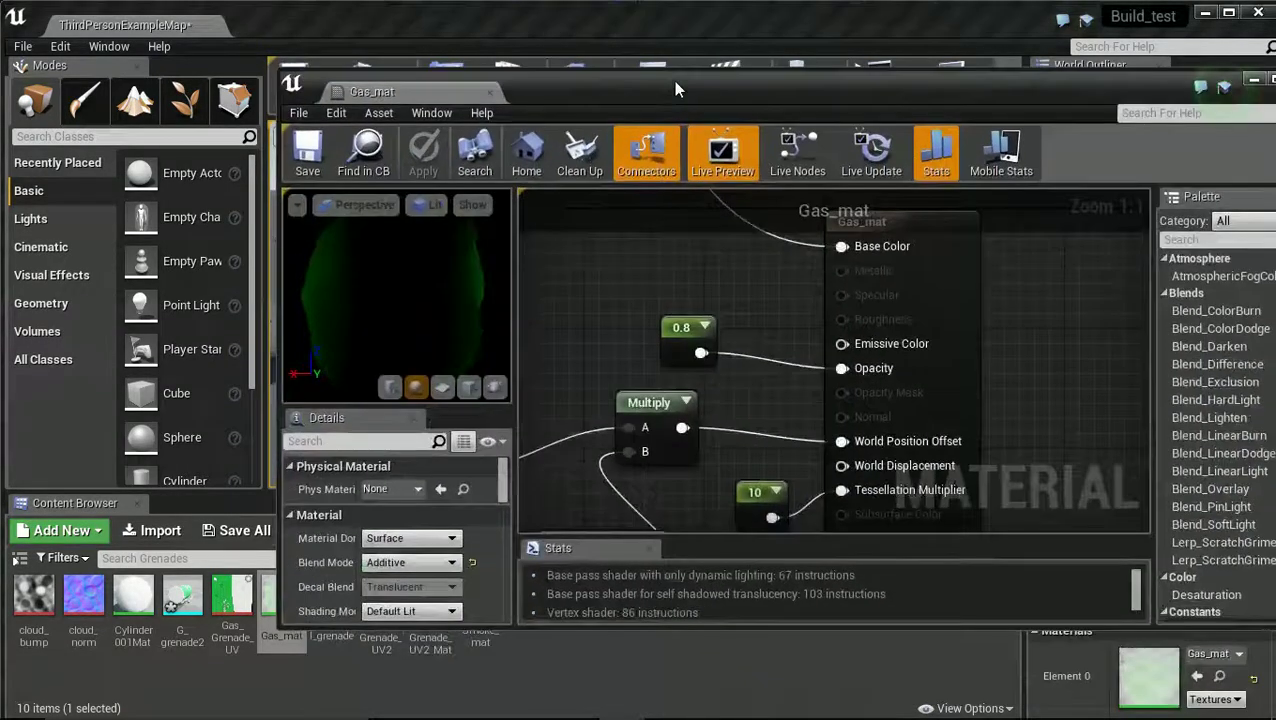
{"action": "double_click", "coordinate": [673, 81]}
Move the green colour, RadialGradientExponential and their Multiply node down and left, close above the Rotator chain.
{"action": "scroll", "coordinate": [564, 244], "scroll_direction": "down", "scroll_amount": 1}
{"action": "right_click_drag", "start_coordinate": [564, 244], "coordinate": [894, 304]}
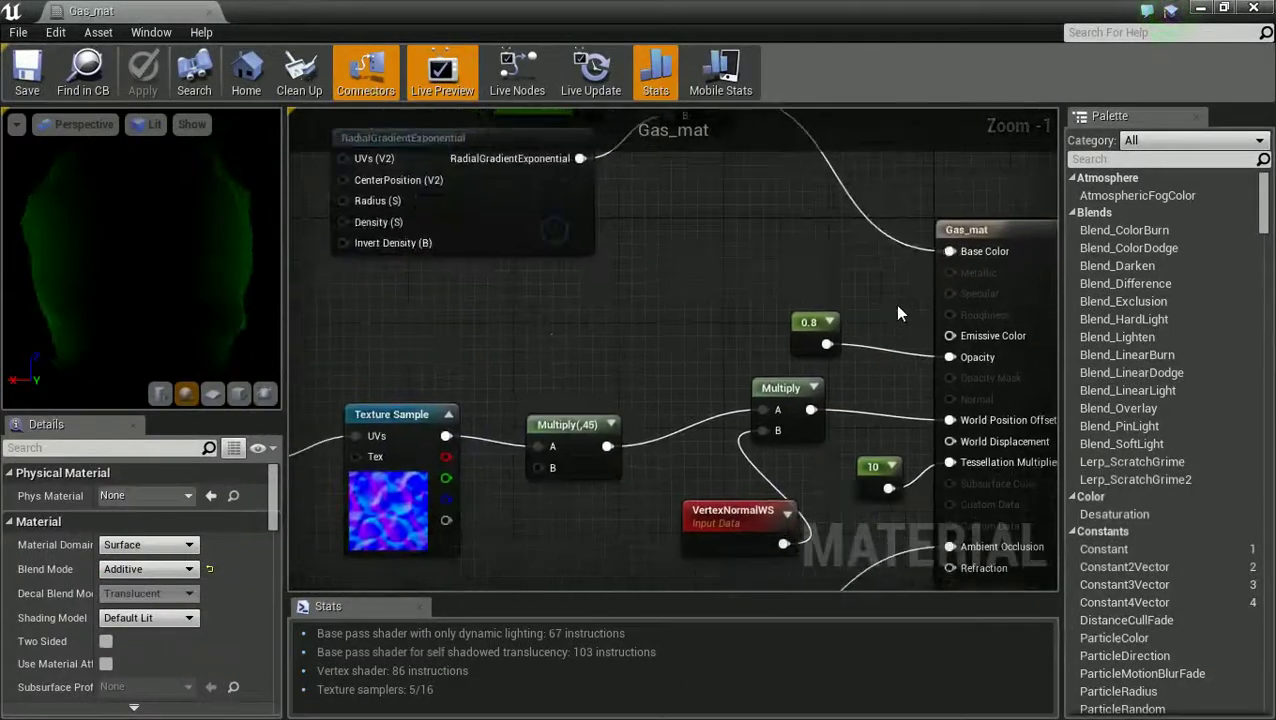
{"action": "scroll", "coordinate": [896, 312], "scroll_direction": "down", "scroll_amount": 4}
{"action": "right_click_drag", "start_coordinate": [868, 275], "coordinate": [884, 297]}
{"action": "left_click_drag", "start_coordinate": [849, 277], "coordinate": [607, 240]}
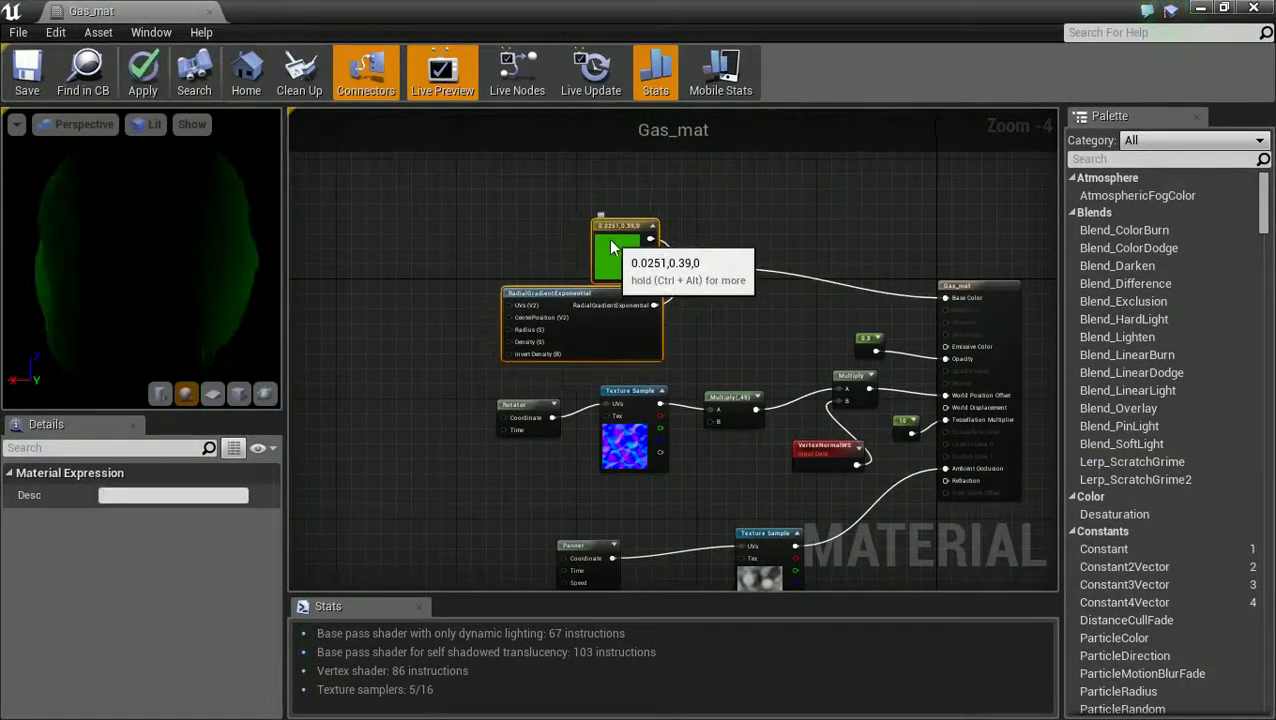
Move the Panner and the grey cloud Texture Sample together up and left, close below the Rotator chain.
{"action": "right_click_drag", "start_coordinate": [766, 334], "coordinate": [777, 223]}
{"action": "left_click_drag", "start_coordinate": [895, 412], "coordinate": [737, 494]}
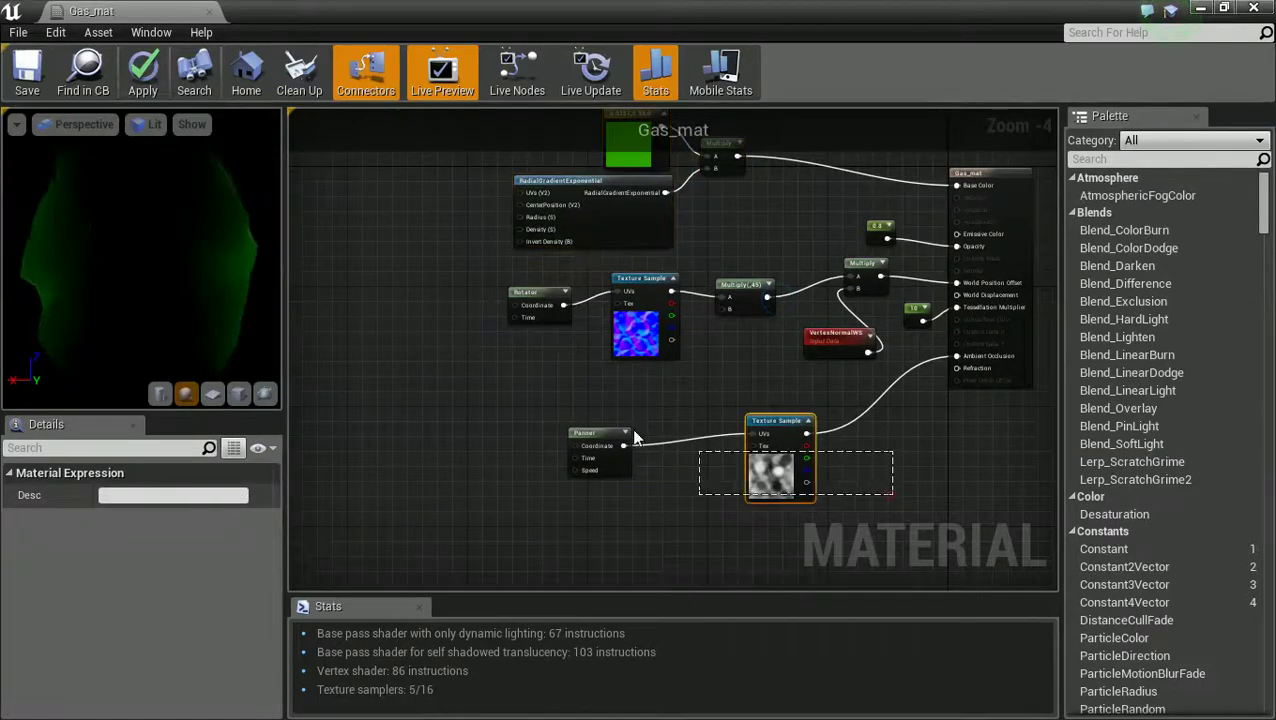
{"action": "left_click", "coordinate": [579, 433], "text": "ctrl"}
{"action": "left_click_drag", "start_coordinate": [579, 433], "coordinate": [539, 383]}
{"action": "left_click", "coordinate": [888, 445]}
{"action": "right_click_drag", "start_coordinate": [888, 445], "coordinate": [860, 527]}
{"action": "scroll", "coordinate": [808, 491], "scroll_direction": "up", "scroll_amount": 1}
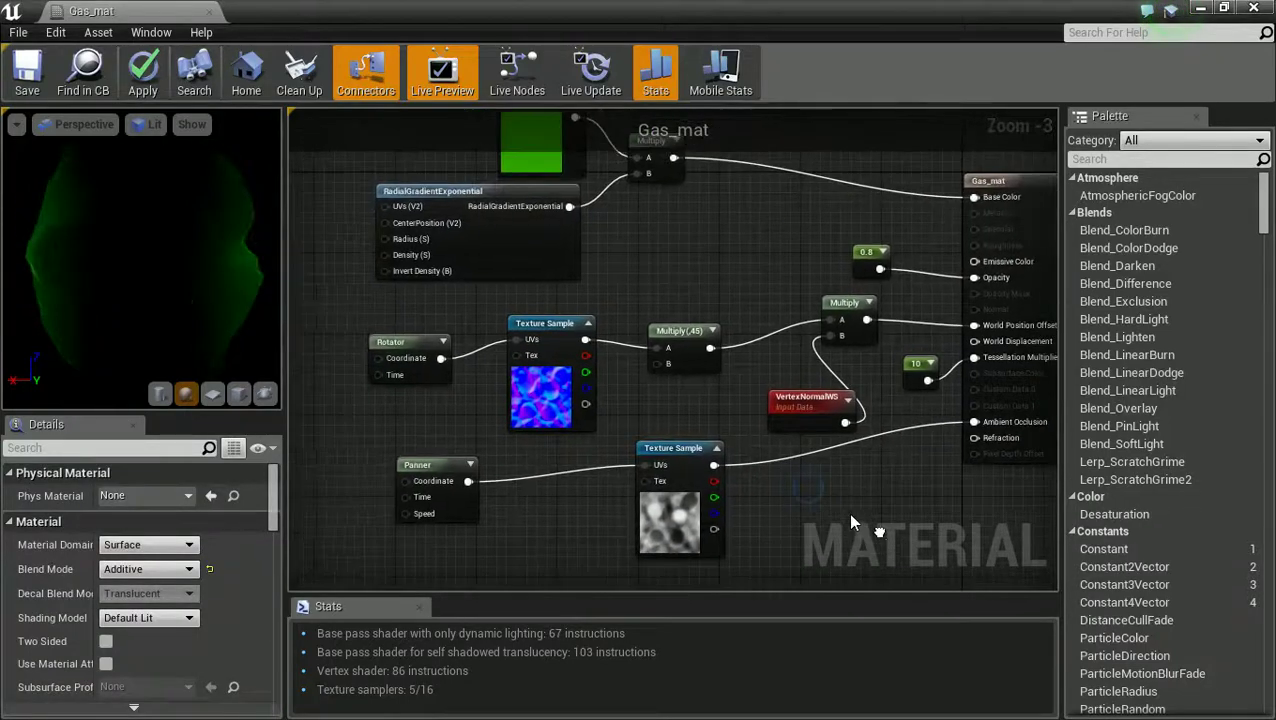